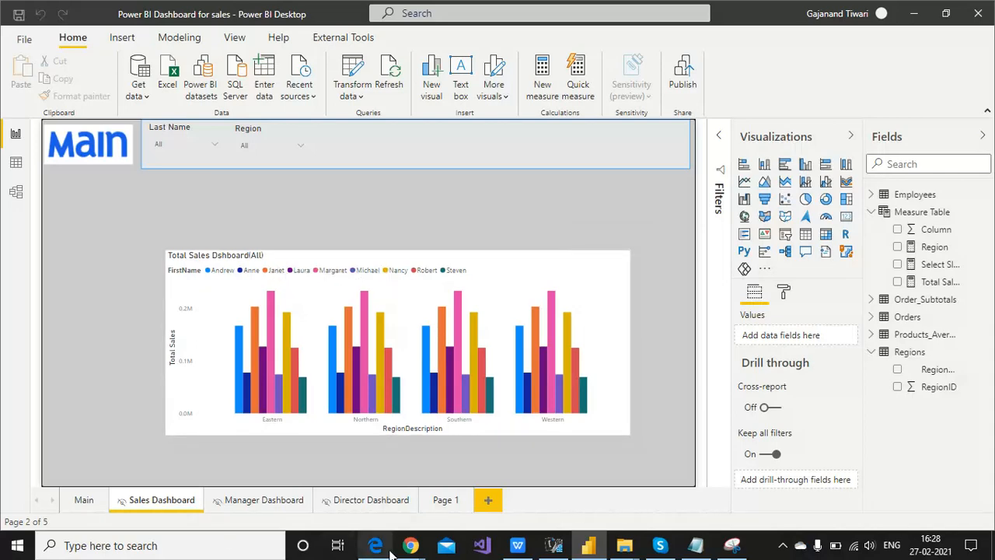
Switch to WPS Office, add a new sheet and enter "Total Dashboard (All) or NAme of employee" in cell D5.
left_click(518, 545)
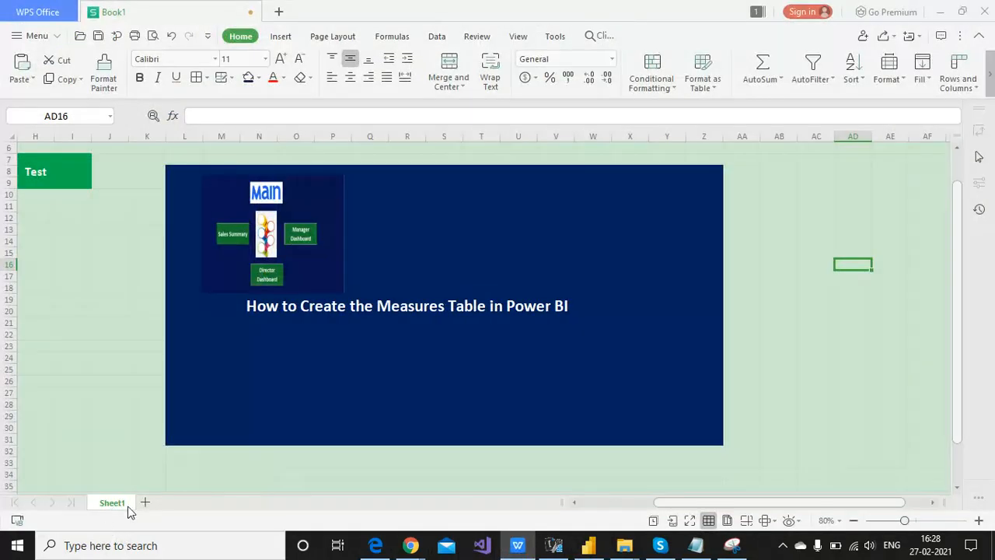
left_click(148, 502)
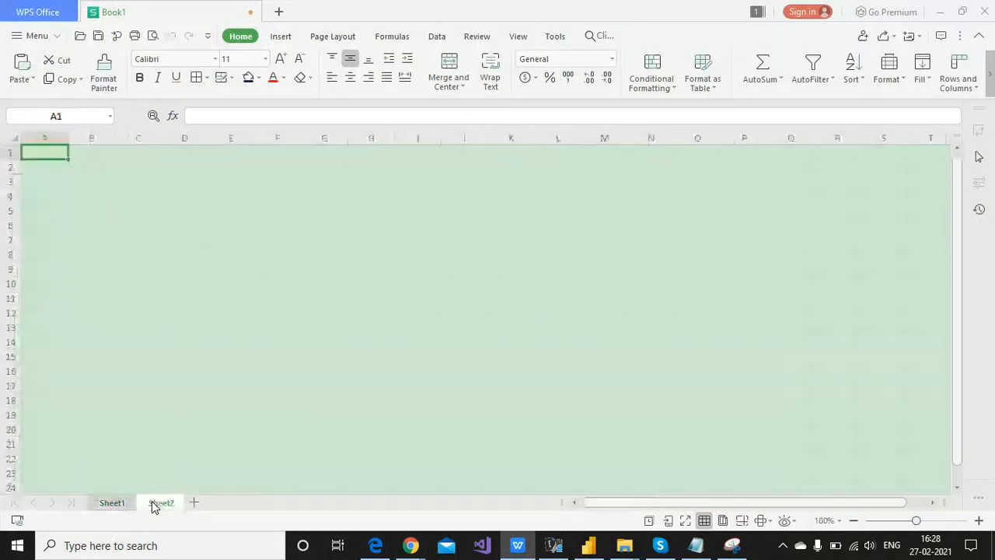
left_click(193, 215)
type("To")
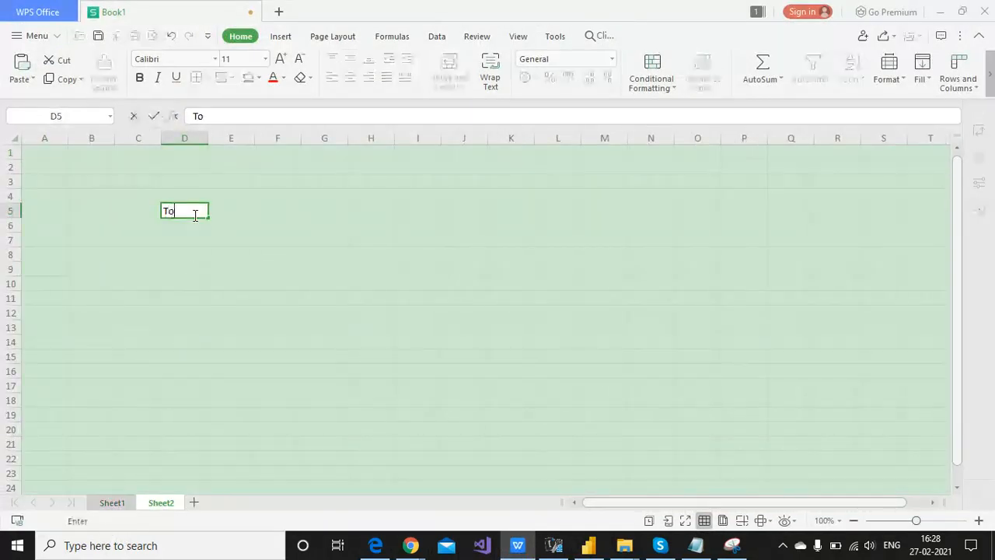
type("tal Dahsob")
key("BackSpace")
key("BackSpace")
key("BackSpace")
key("BackSpace")
type("shboard")
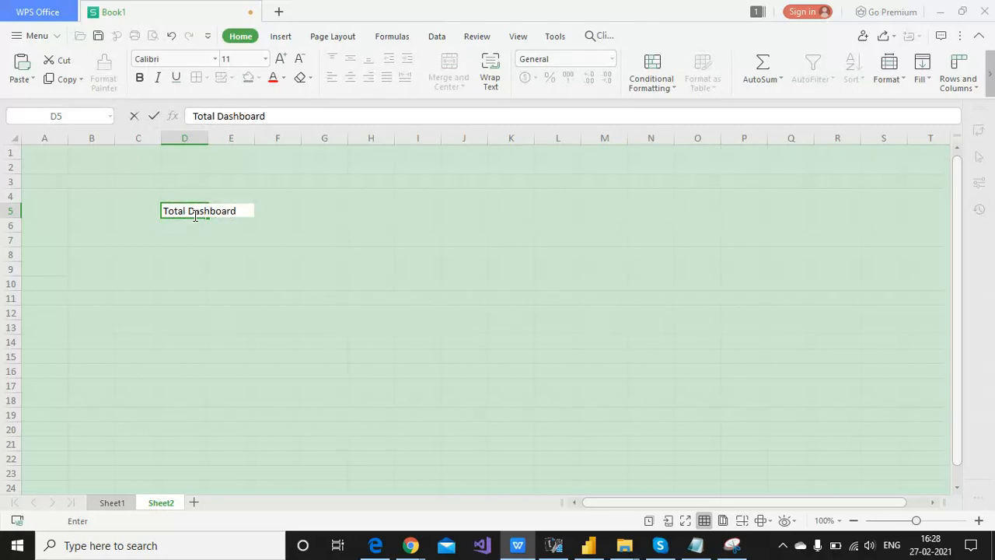
type(" (All")
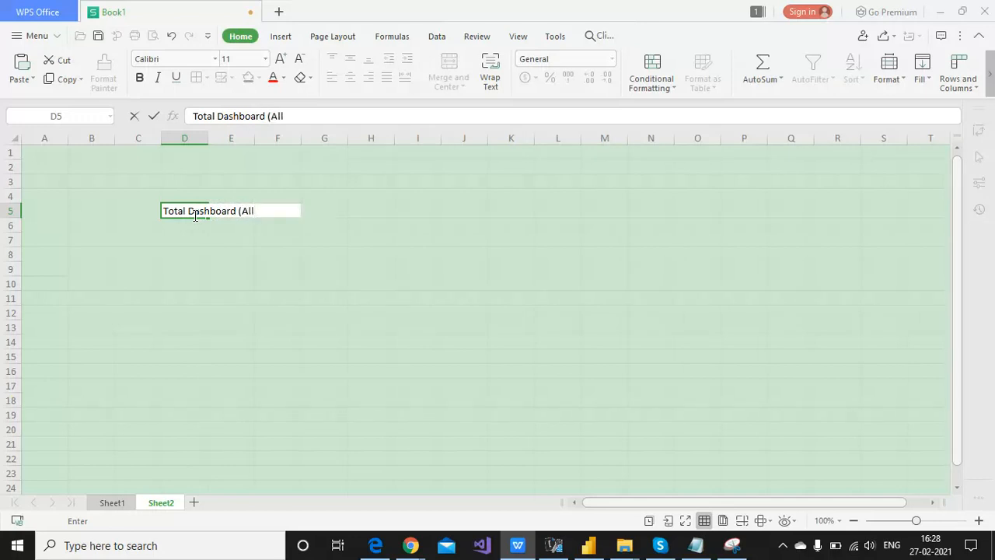
type(") or")
type(" NAme")
type(" or")
type("f employee")
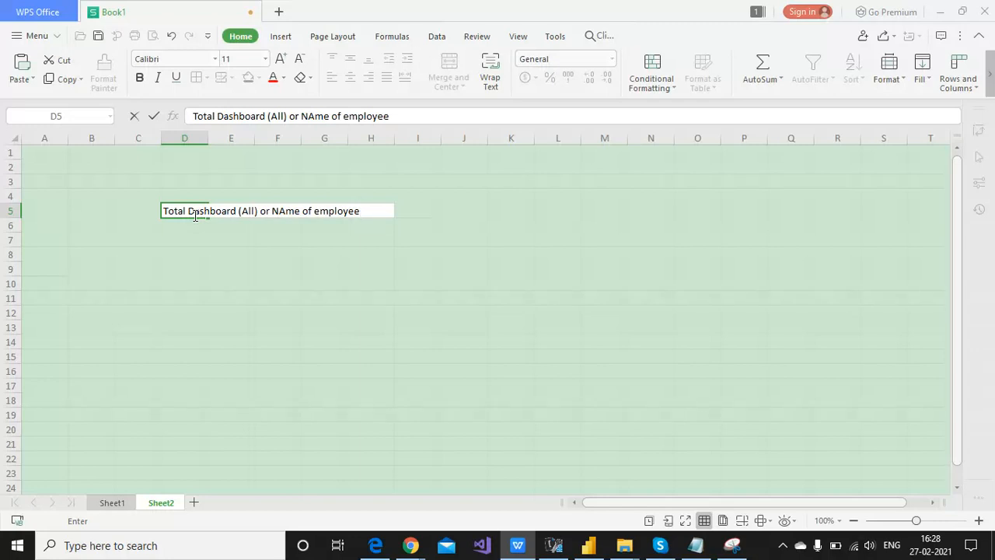
key("Return")
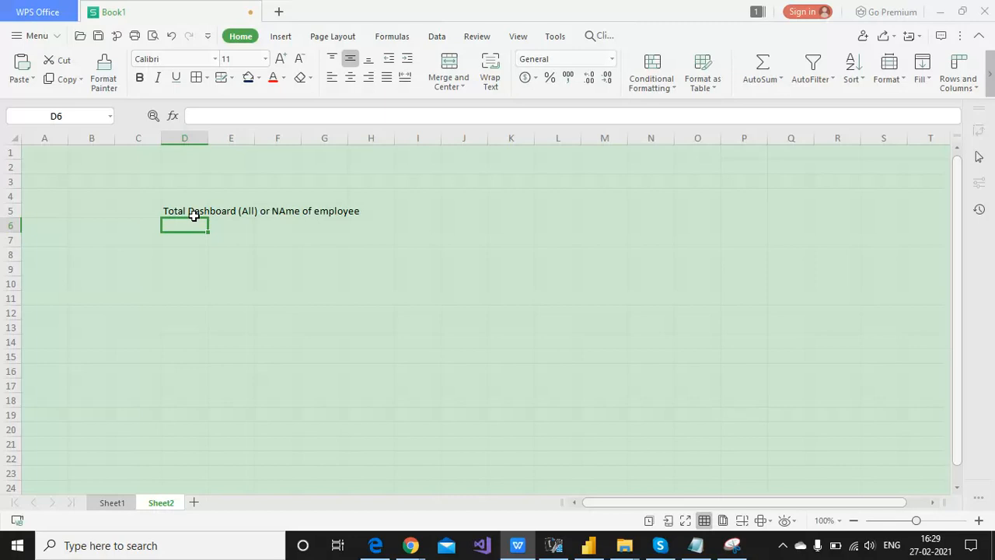
type("Select")
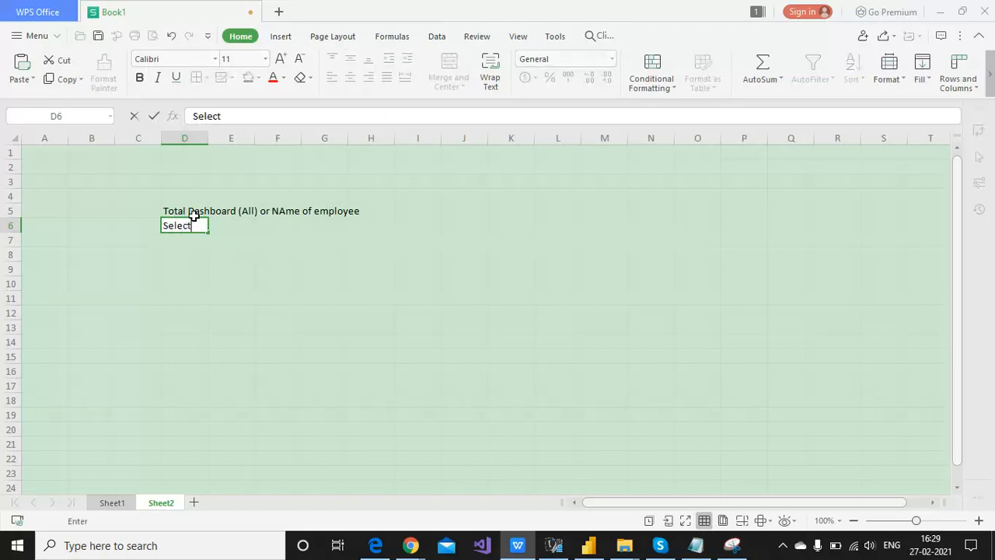
key("Escape")
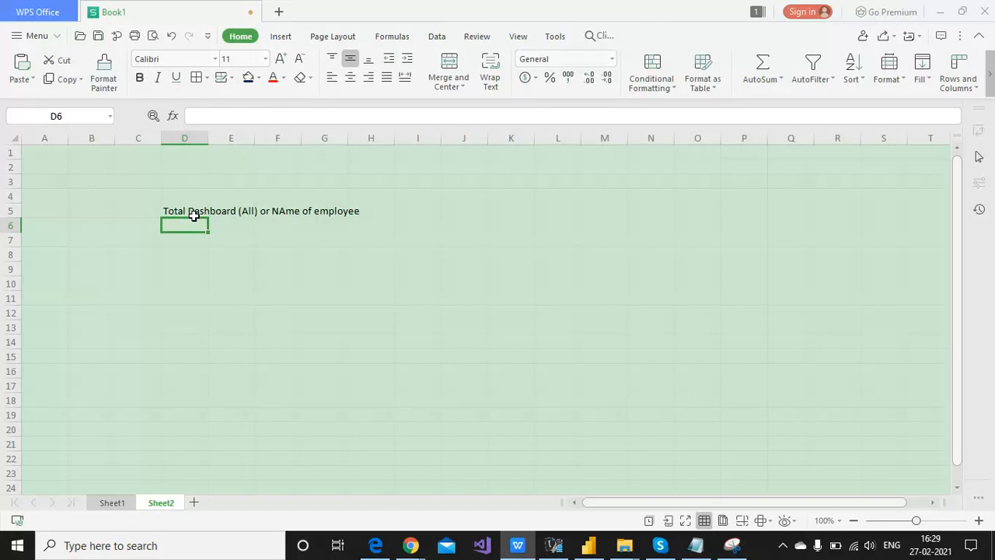
Switch to Power BI Desktop and create a new measure named SelectValues in the Measure Table.
key("alt+Tab")
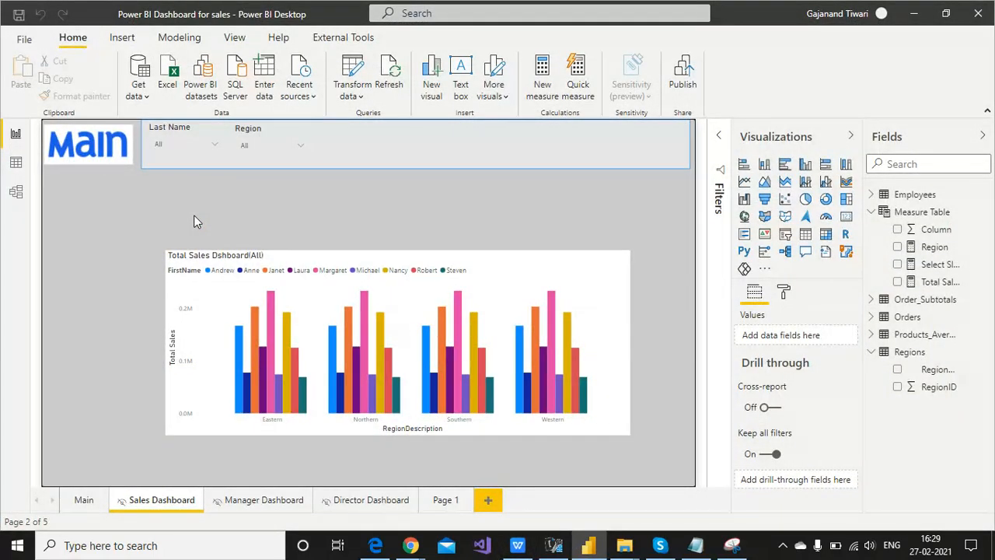
right_click(928, 215)
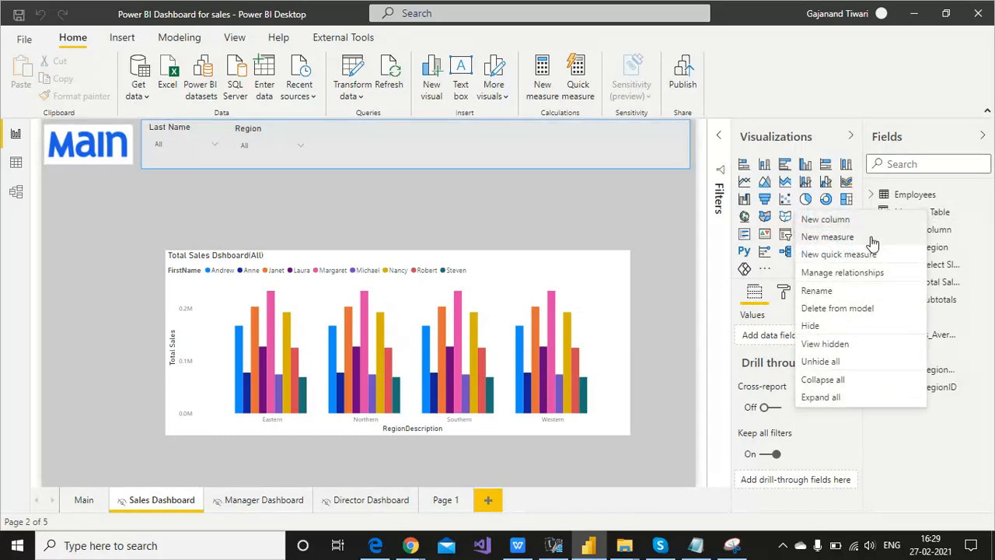
left_click(827, 236)
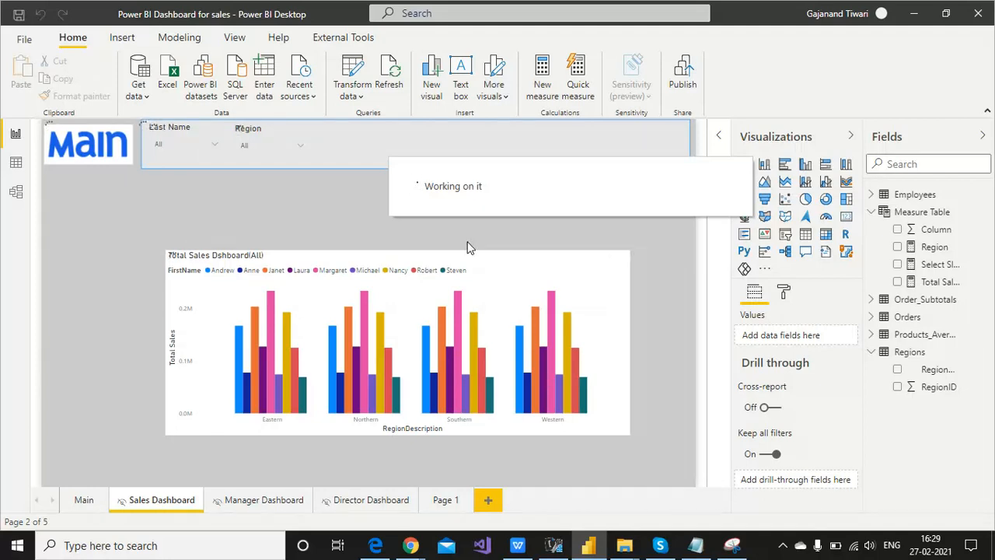
left_click(140, 131)
key("BackSpace")
key("BackSpace")
key("BackSpace")
key("BackSpace")
key("BackSpace")
key("BackSpace")
key("BackSpace")
type("Select")
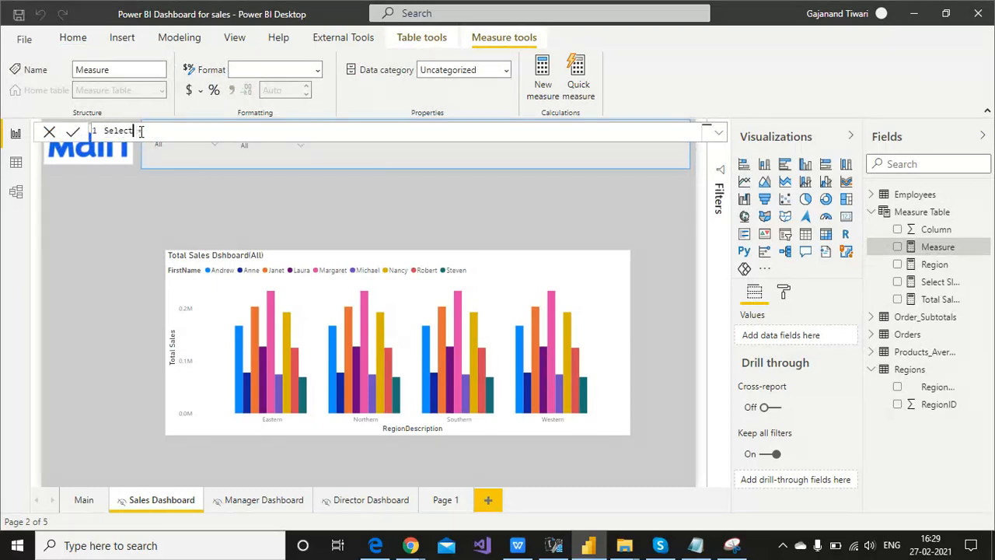
type("Values")
Begin the SelectValues formula with the text "Total Sales Dashboard"&"(".
type("\"Total Sal")
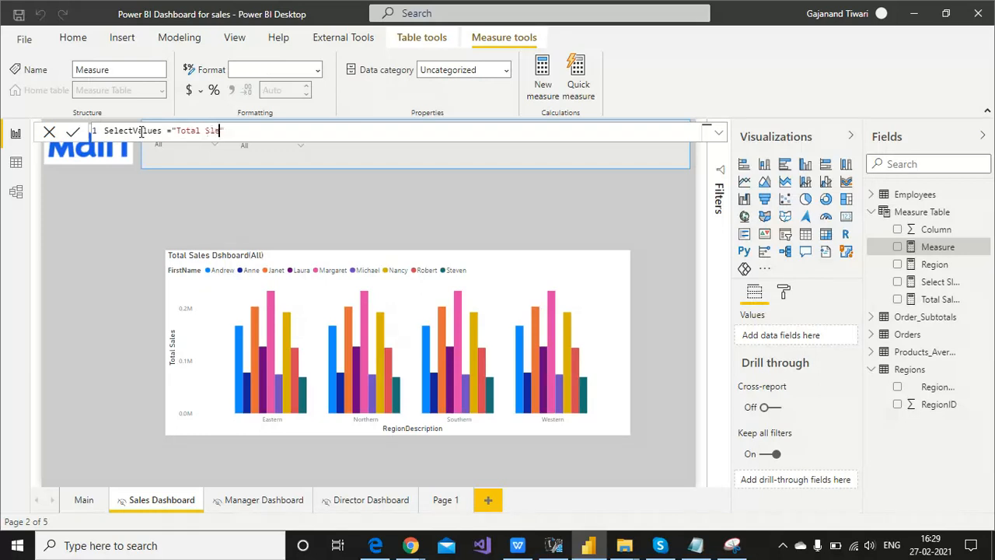
key("BackSpace")
key("BackSpace")
type("ales Dashboard\"&\"\"")
key("Left")
type("(")
type("sele")
key("BackSpace")
key("BackSpace")
key("BackSpace")
key("BackSpace")
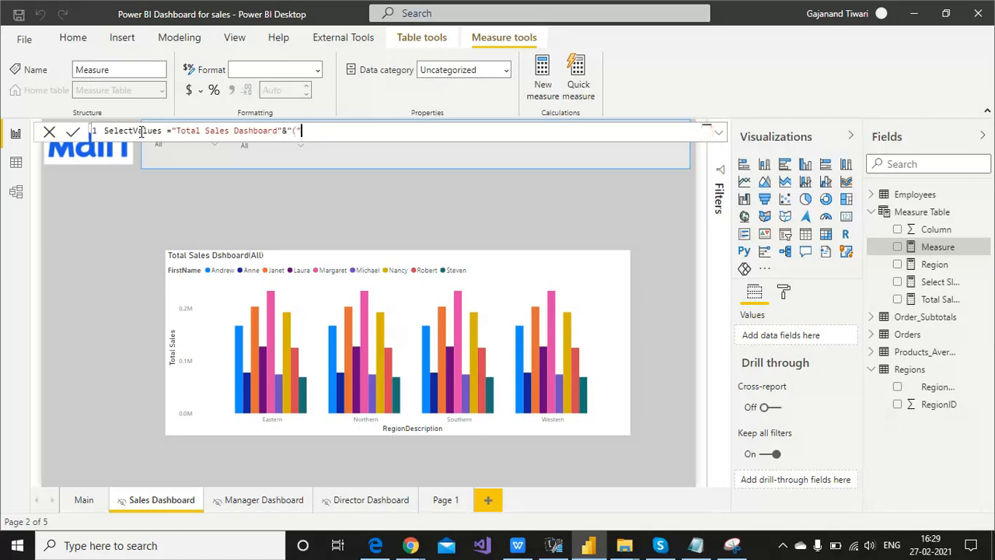
Append &SELECTEDVALUE(Employees[LastName])&")" to the SelectValues formula and commit the measure.
key("Right")
type("&sele")
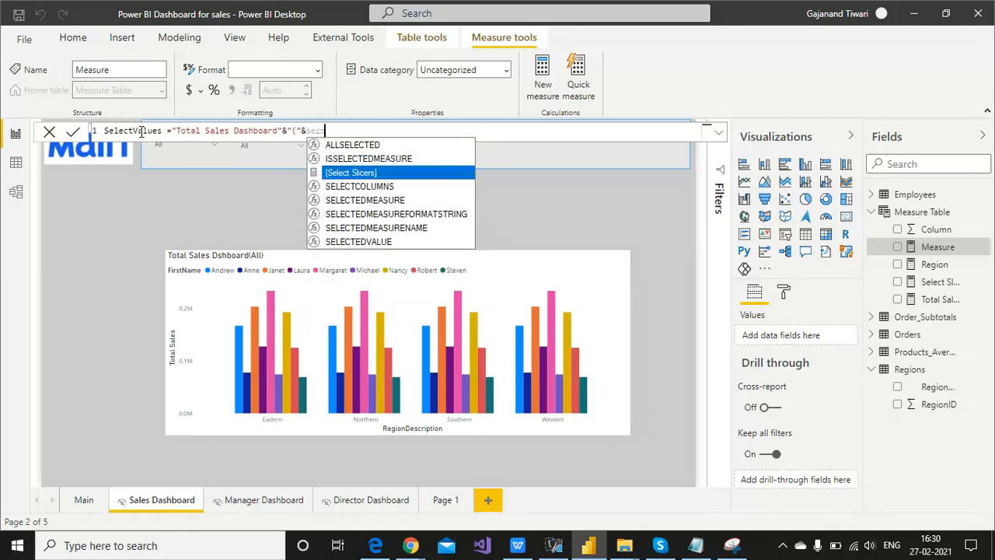
key("Down")
key("Down")
key("Down")
key("Down")
key("Tab")
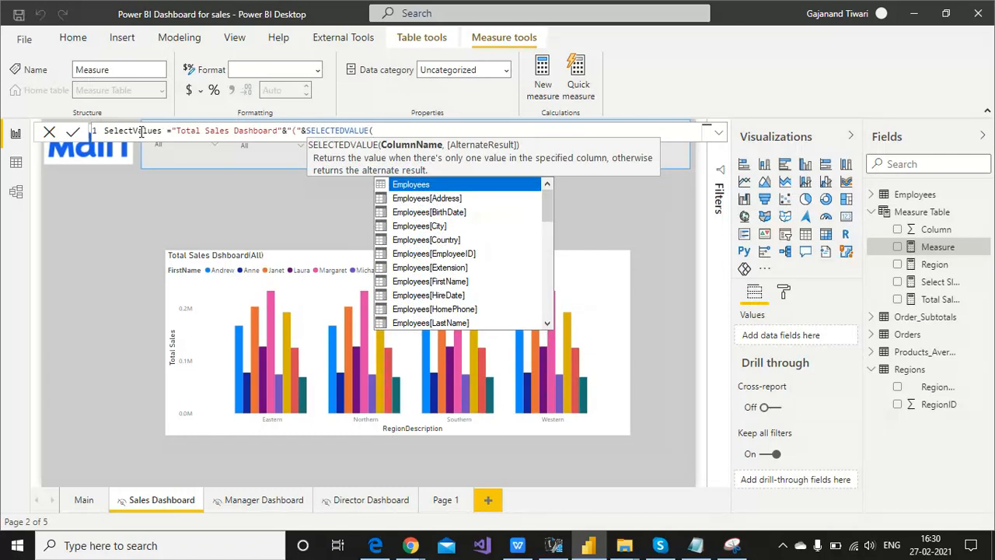
type("las")
key("Tab")
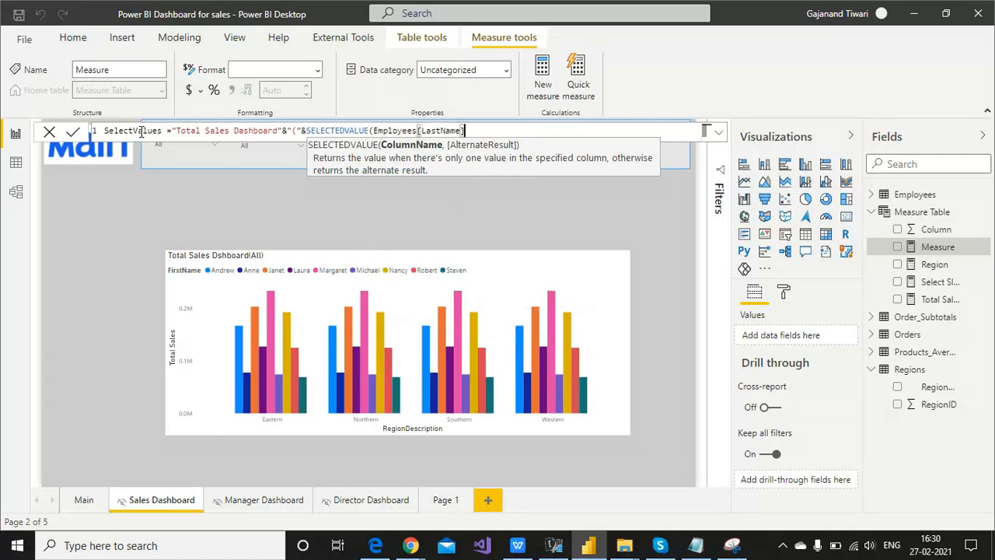
type(")")
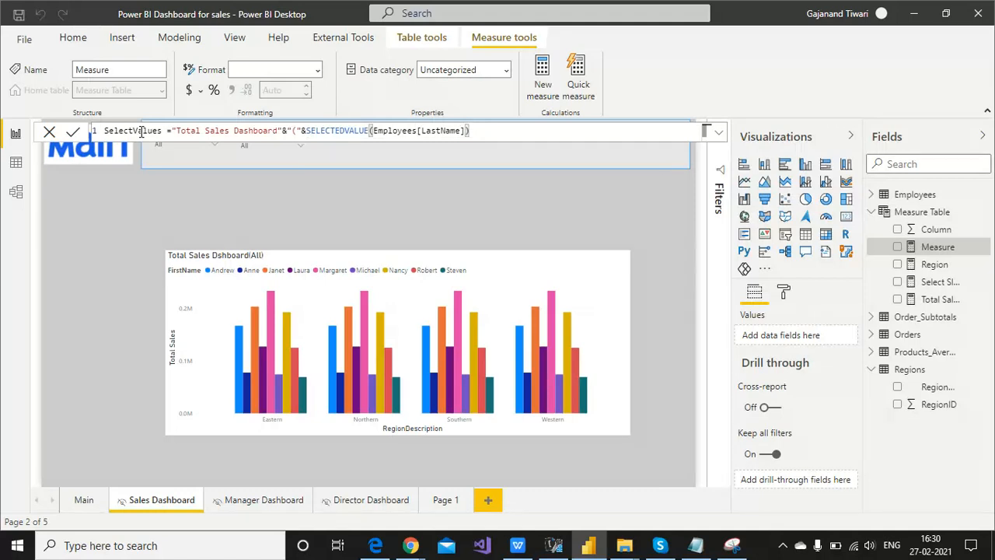
type("&\")")
key("Return")
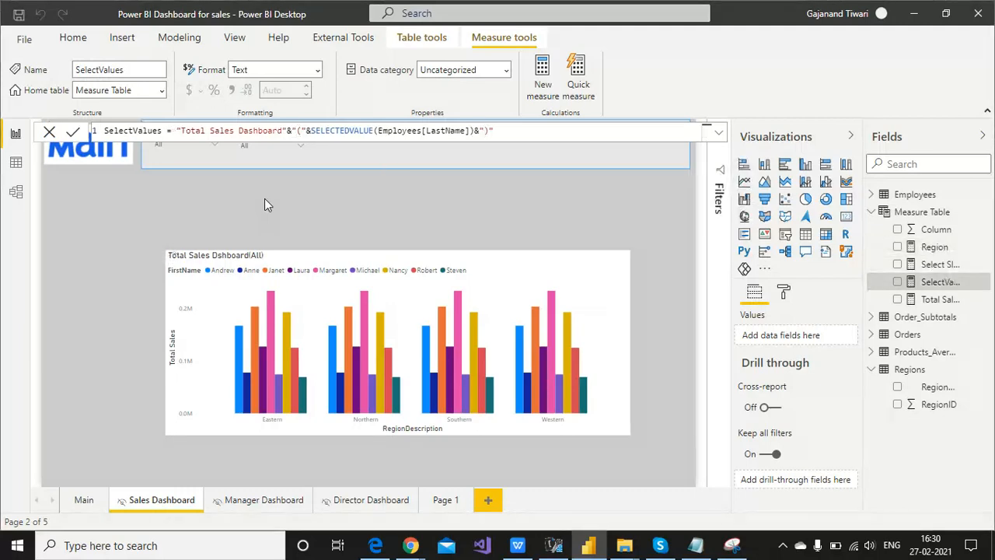
Expand the formula editor and enlarge the SelectValues formula text.
left_click(718, 133)
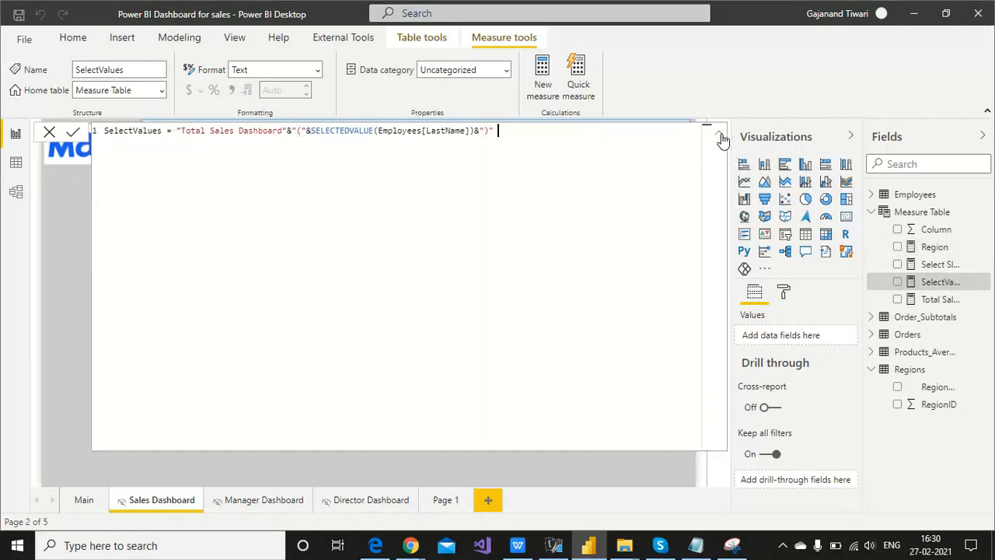
left_click(206, 185)
scroll(206, 185, "up", 3)
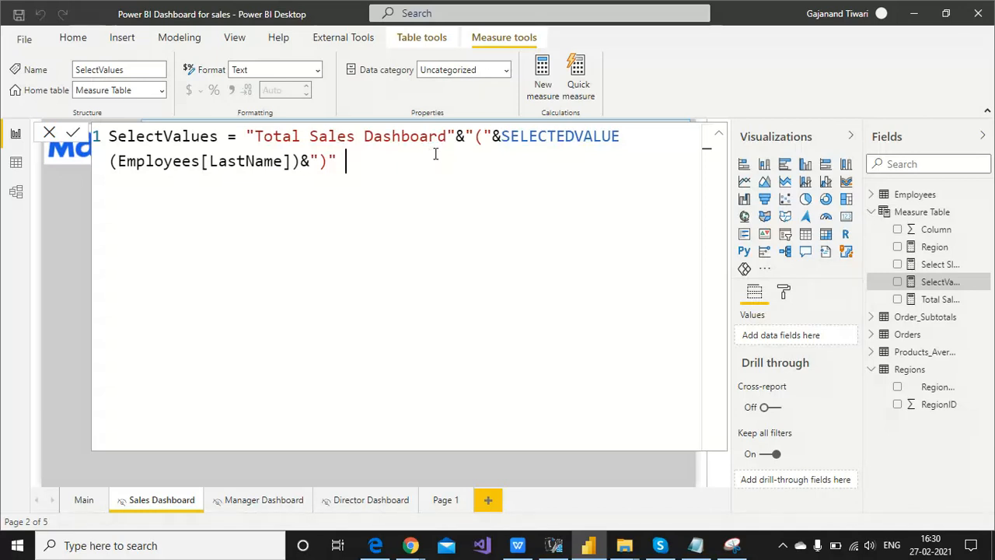
Switch to WPS Office to review the dashboard title note in row 5, and return to Power BI Desktop.
left_click(516, 545)
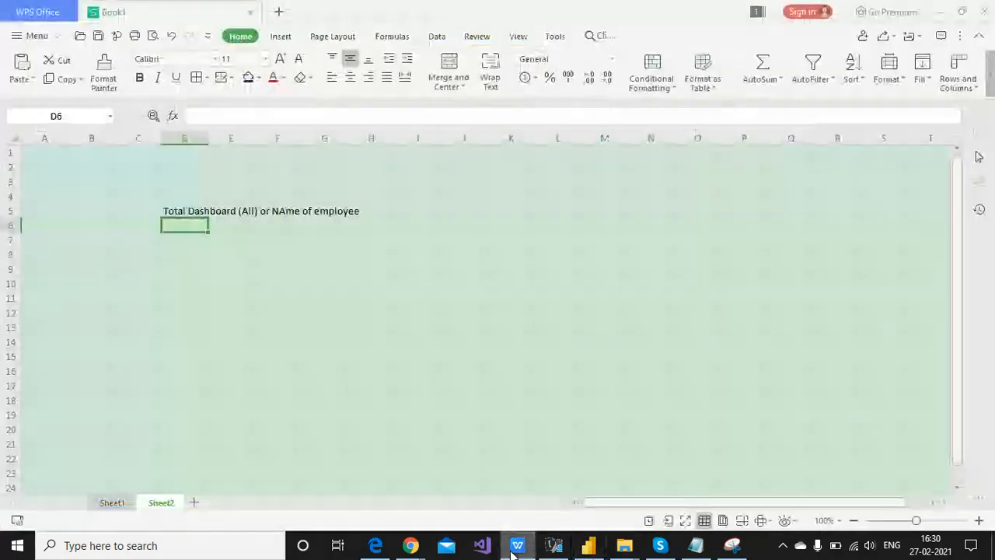
left_click(298, 213)
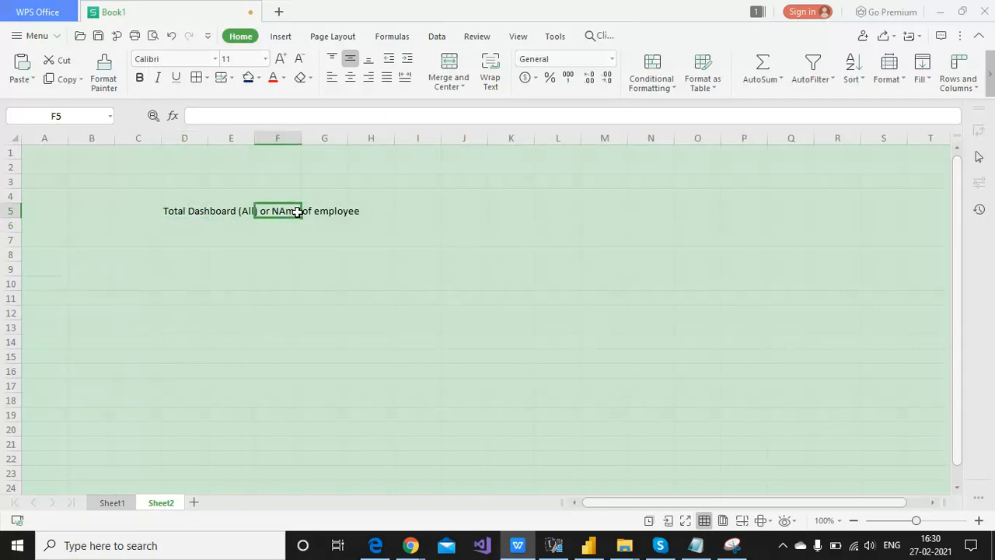
key("alt+Tab")
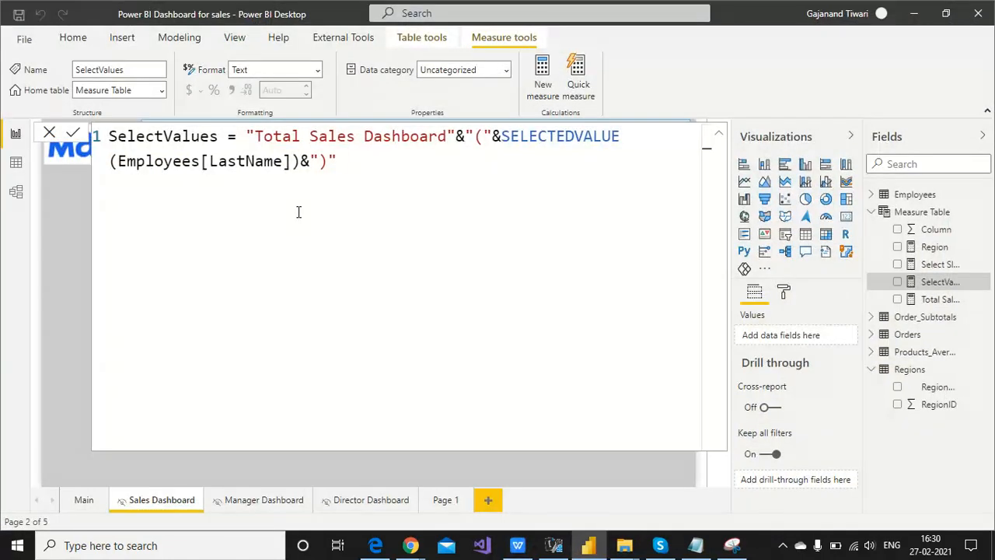
Store the title expression of SelectValues in a variable named datset.
left_click(245, 133)
type("Var dat")
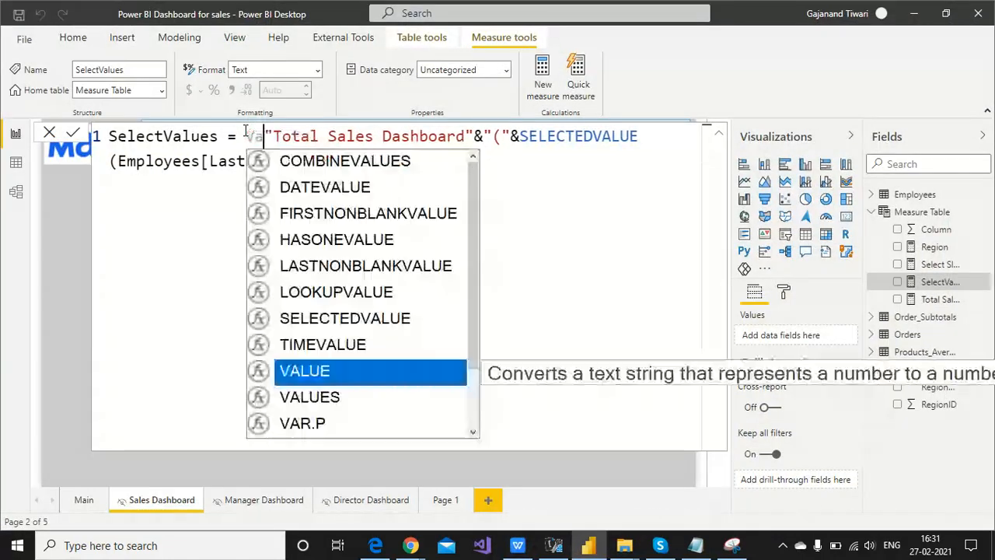
type("aset =")
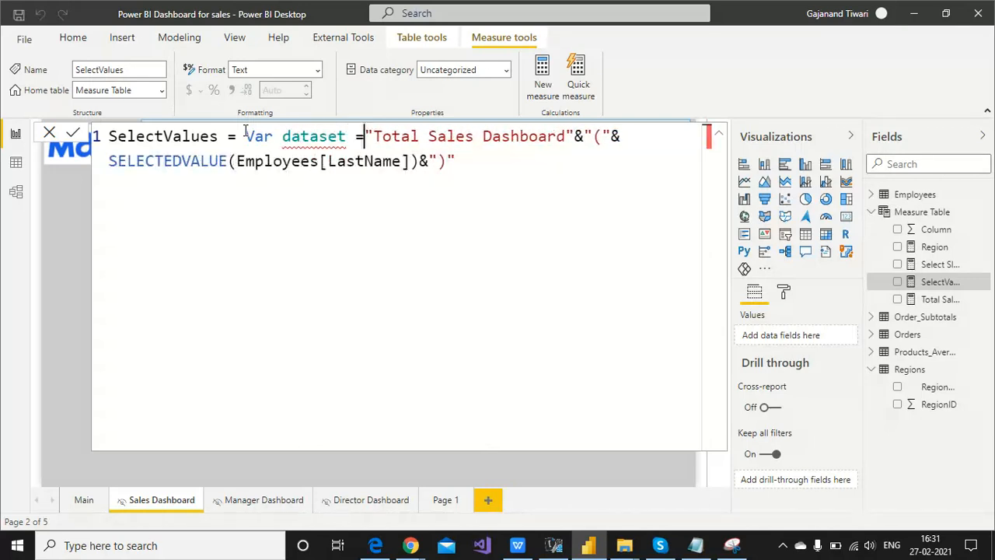
left_click(318, 136)
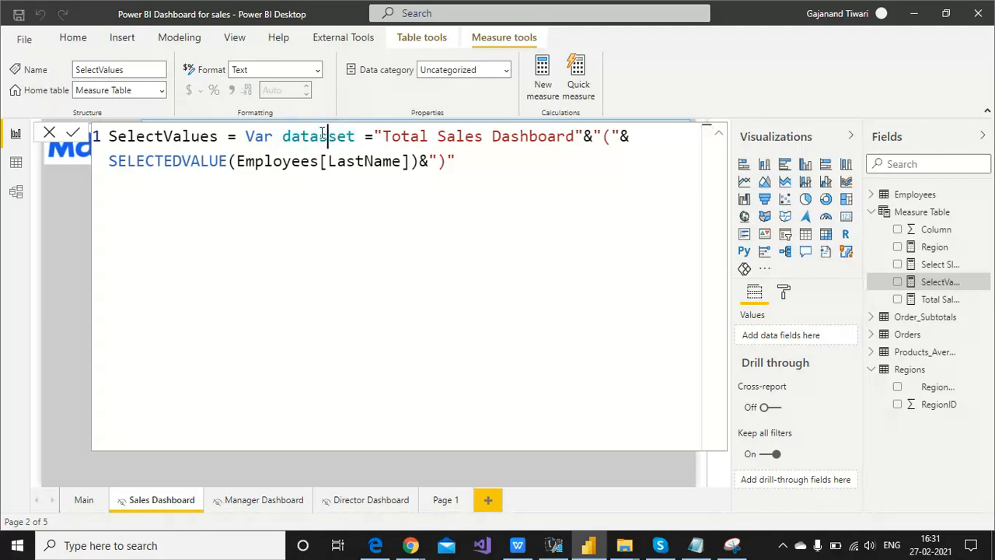
key("BackSpace")
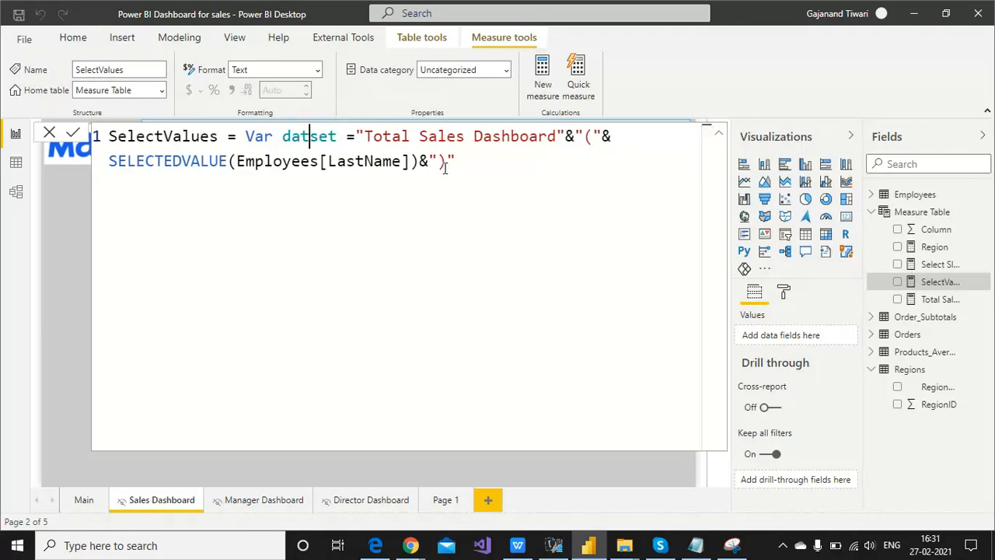
Add a return statement below the variable, leaving a blank line, and begin an IF function under it.
left_click(471, 160)
key("Return")
key("Return")
type("return")
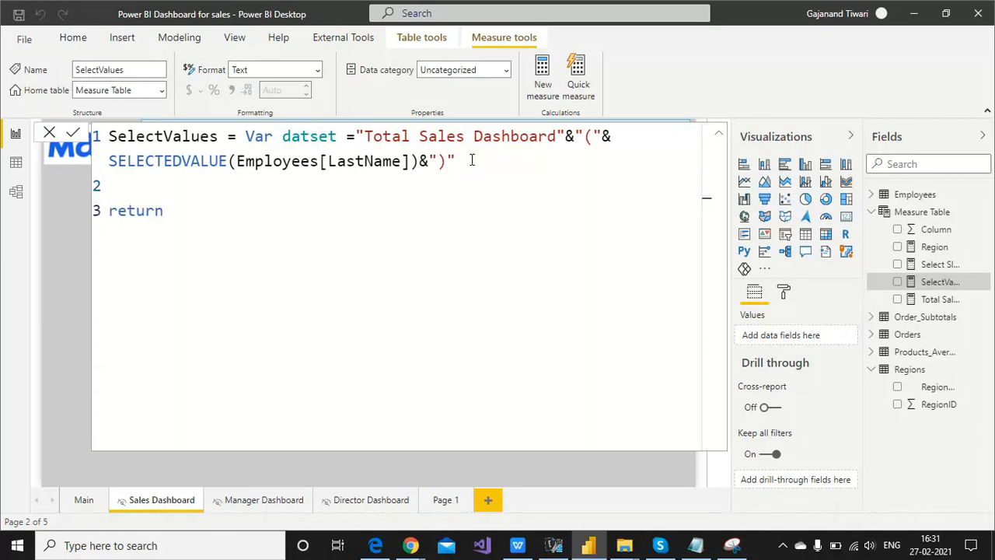
key("Return")
type("if")
key("Tab")
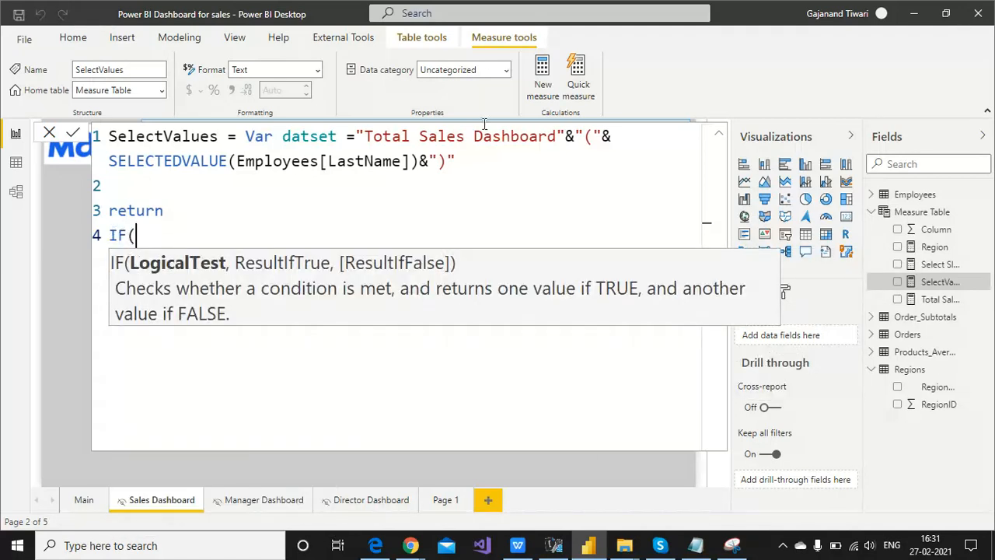
Make the IF condition test whether the copied SELECTEDVALUE(Employees[LastName]) expression equals BLANK(), ending with a comma.
left_click(111, 161)
key("shift+Right")
key("shift+Right")
key("shift+Right")
key("shift+Right")
key("shift+Right")
key("shift+Right")
key("shift+Right")
key("shift+Right")
key("shift+Right")
key("shift+Right")
key("shift+Right")
key("shift+Right")
key("shift+Right")
key("shift+Right")
key("shift+Right")
key("shift+Right")
key("shift+Right")
key("shift+Right")
key("shift+Right")
key("shift+Right")
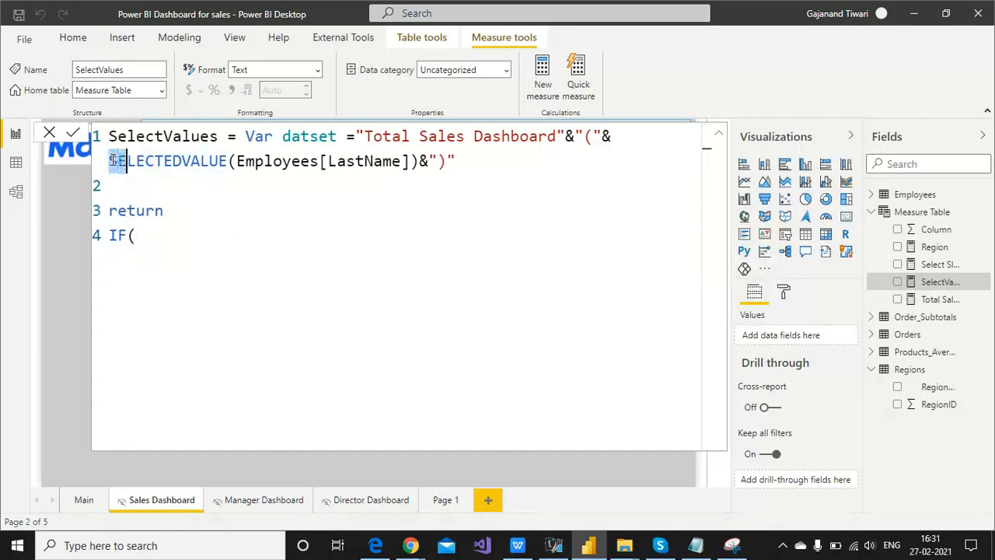
key("shift+Right")
key("shift+Right")
key("shift+Right")
key("shift+Right")
key("shift+Right")
key("shift+Right")
key("shift+Right")
key("shift+Right")
key("ctrl+c")
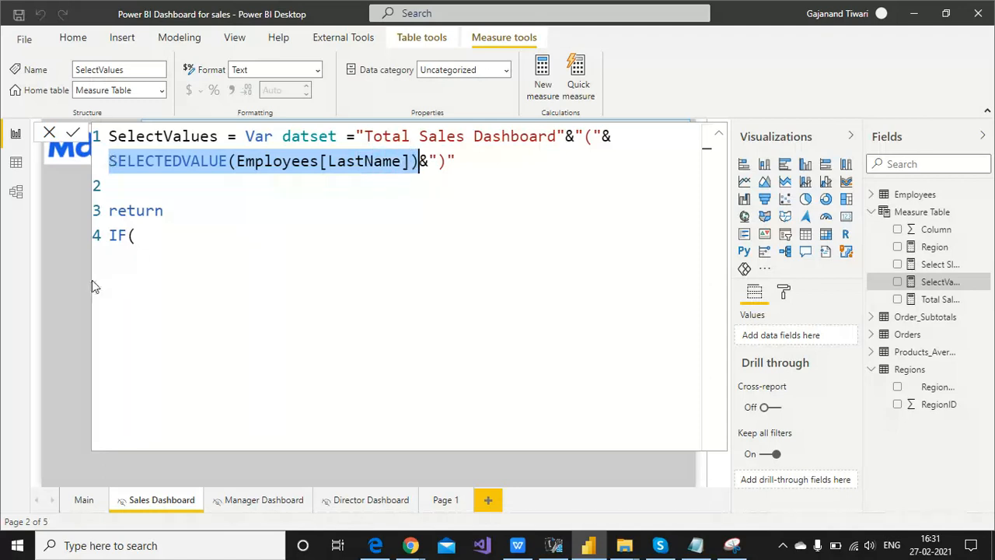
left_click(148, 238)
key("ctrl+v")
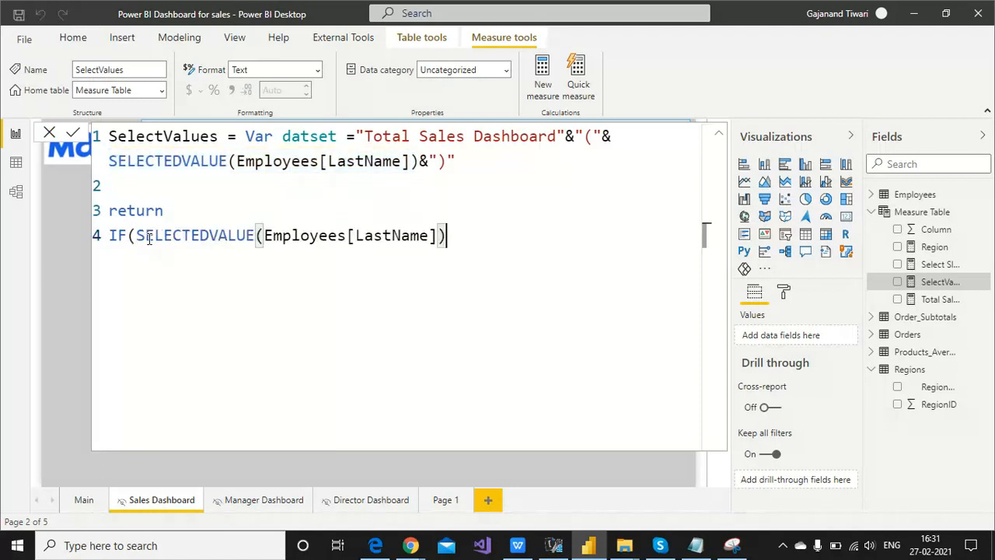
type("=bla")
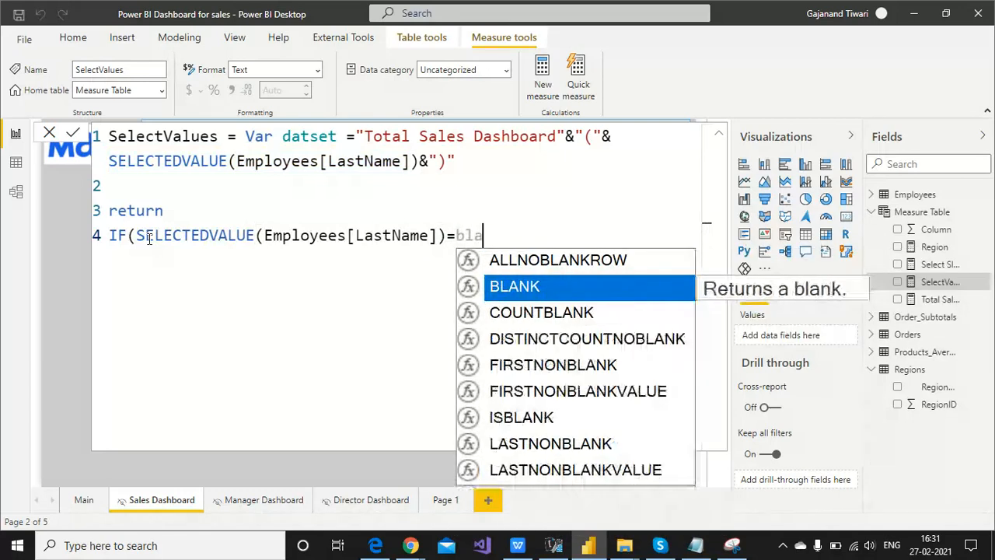
key("Tab")
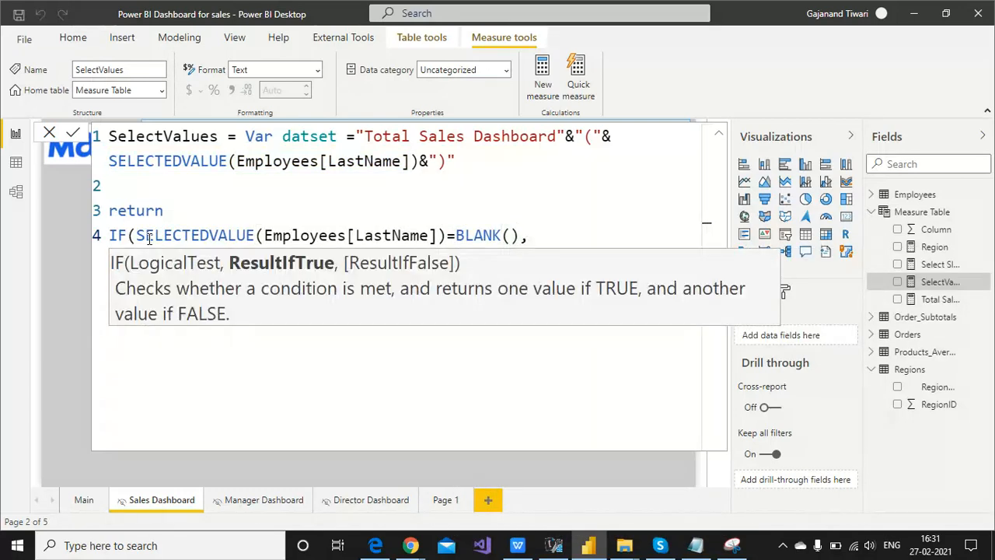
key("Escape")
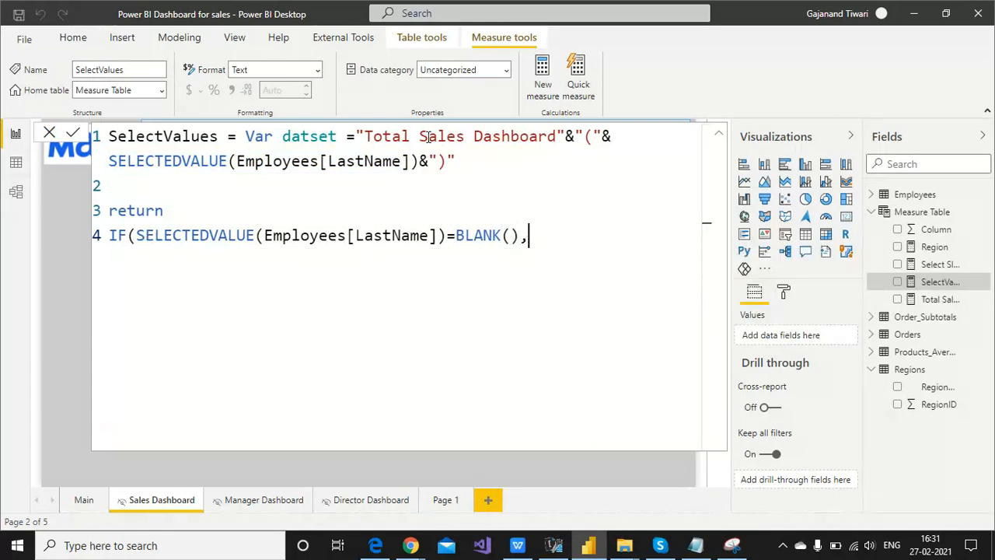
Copy the "Total Sales Dashboard"&"("& portion of the datset variable into the start of the IF function's true result.
left_click(354, 136)
key("shift+Right")
key("shift+Right")
key("shift+Right")
key("shift+Right")
key("shift+Right")
key("shift+Right")
key("shift+Right")
key("shift+Right")
key("shift+Right")
key("shift+Right")
key("shift+Right")
key("shift+Right")
key("shift+Right")
key("shift+Right")
key("shift+Right")
key("shift+Right")
key("shift+Right")
key("shift+Right")
key("shift+Right")
key("shift+Right")
key("shift+Right")
key("shift+Right")
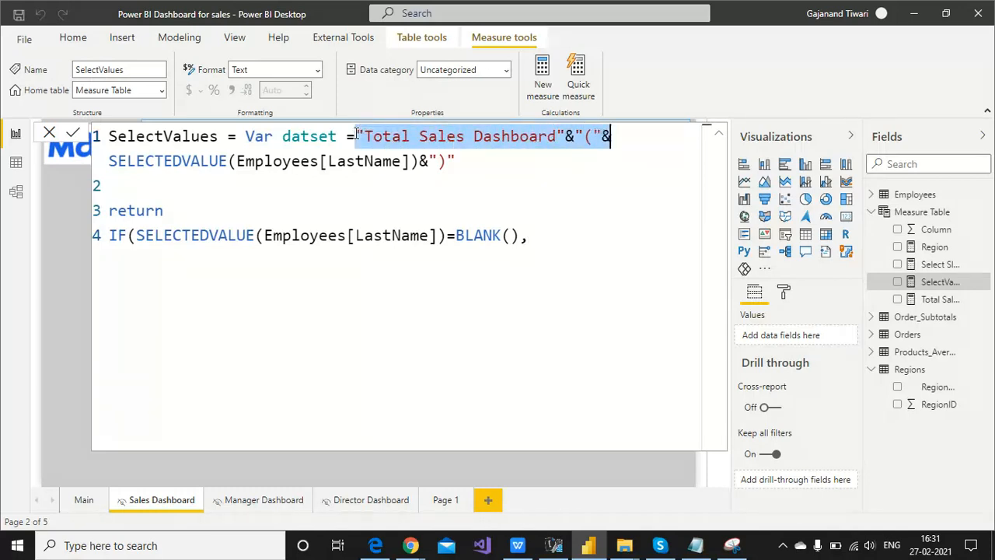
key("ctrl+c")
left_click(536, 236)
key("ctrl+v")
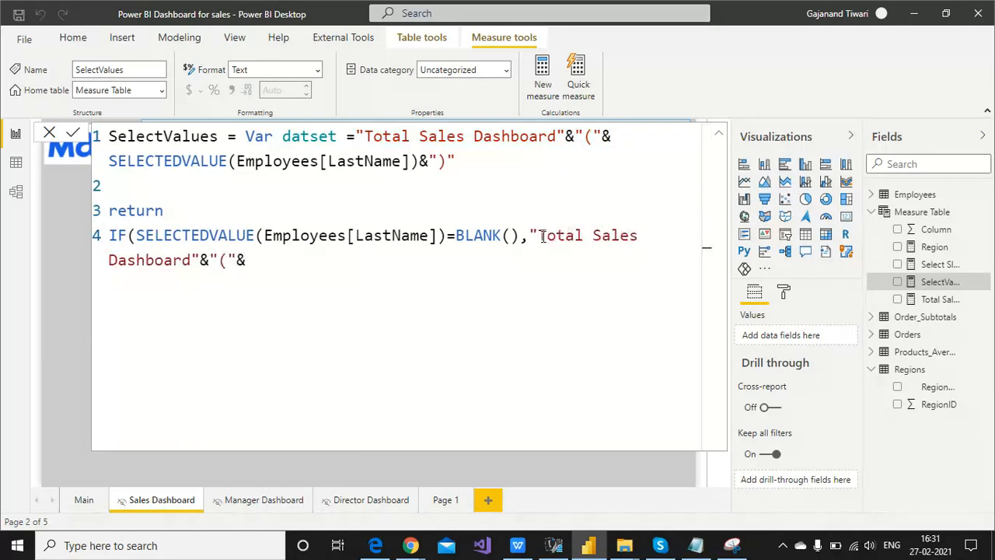
Complete the true result by appending "All" and a closing parenthesis as concatenated text.
type("\"\"")
key("Left")
type("All")
key("Right")
type("&\")\"")
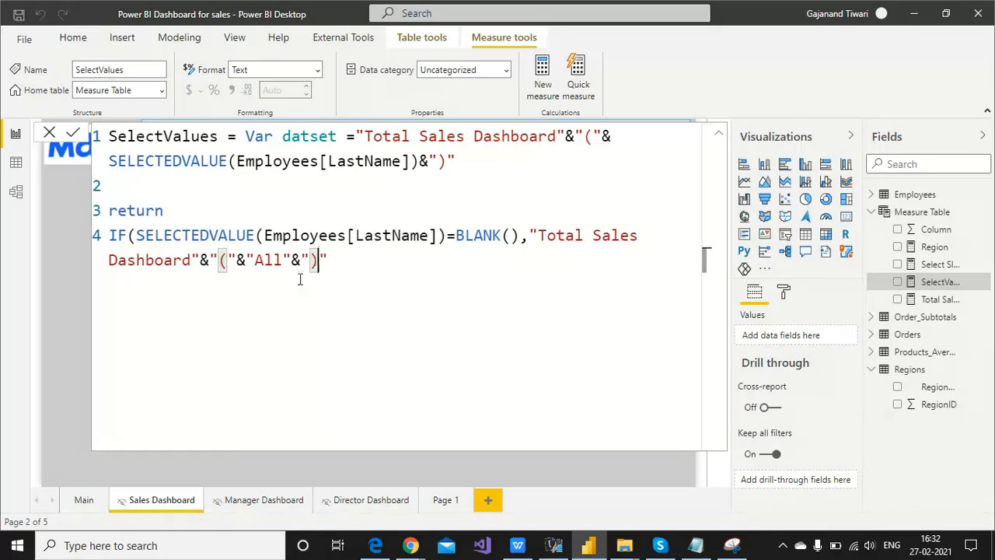
Return datset as the IF function's false result, close the function and collapse the formula editor.
left_click(340, 262)
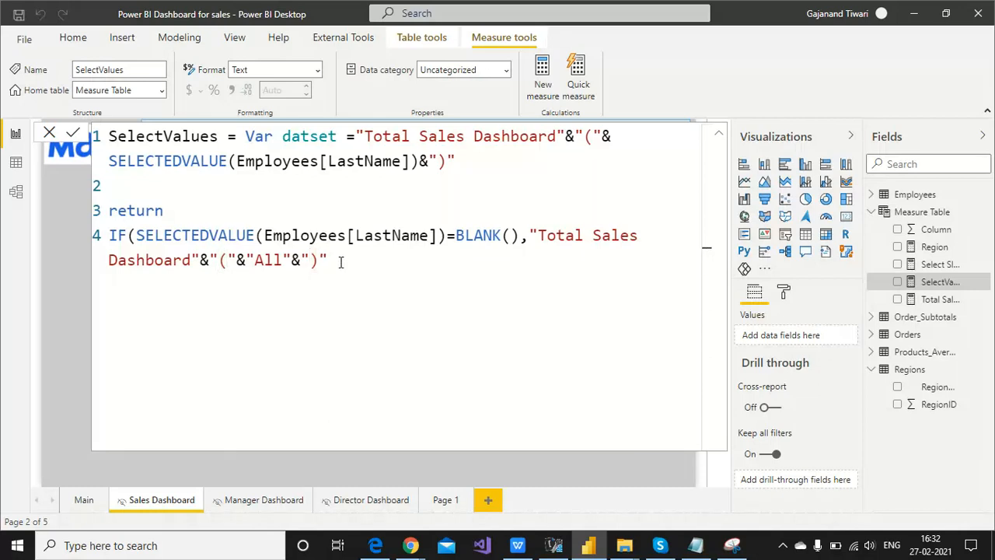
type(",datset`")
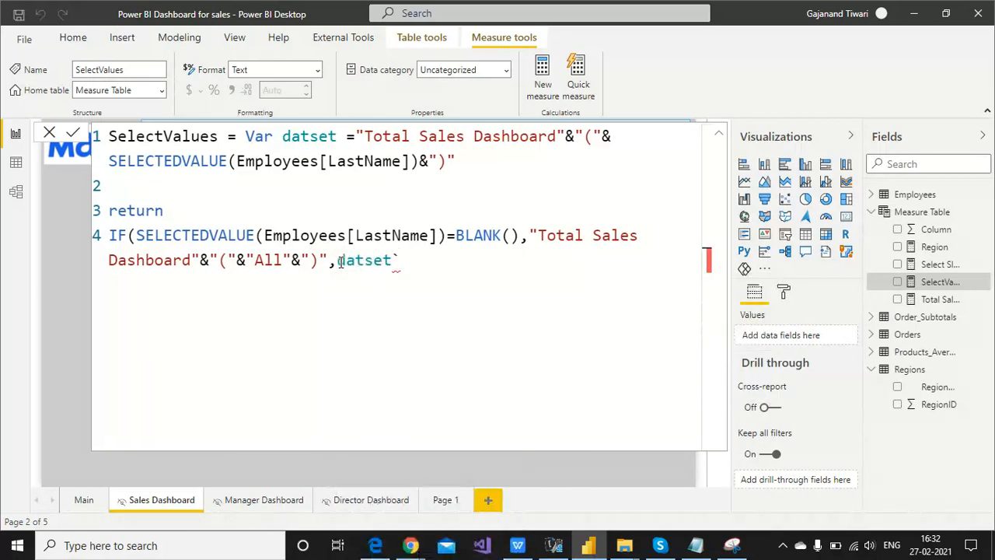
key("BackSpace")
key("Escape")
type(")")
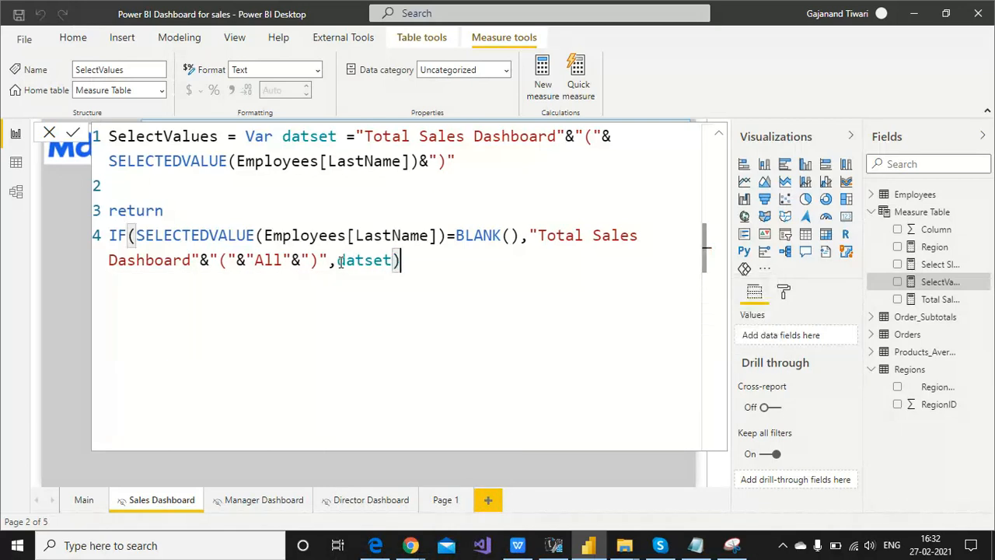
left_click(720, 135)
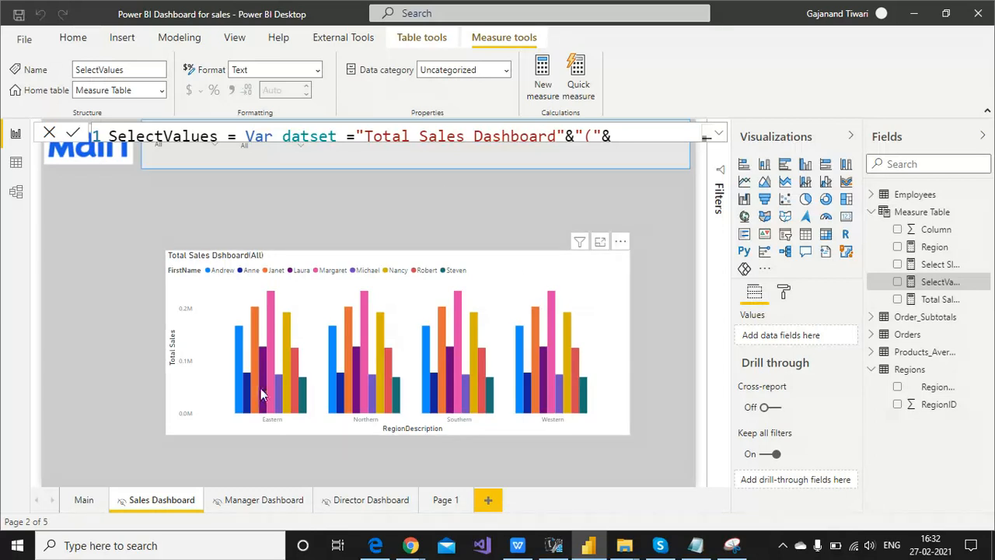
Widen the formatting options of the sales column chart and clear the existing formula from its title text.
left_click(668, 367)
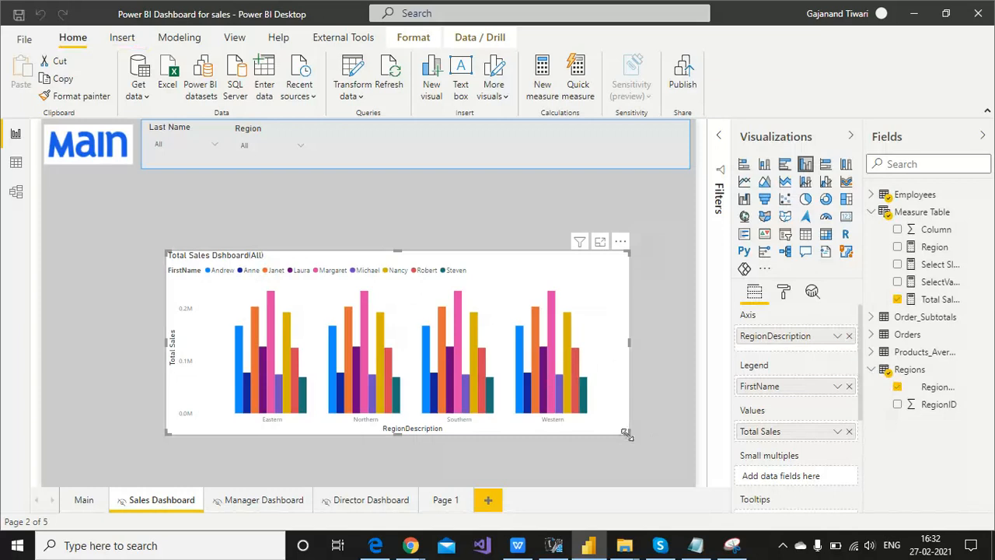
left_click(787, 297)
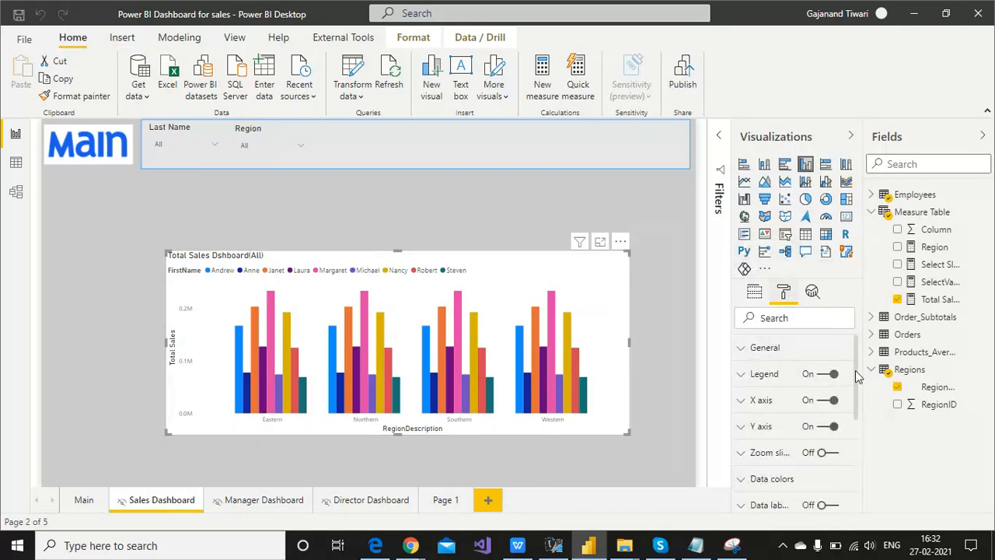
left_click_drag(728, 134, 573, 140)
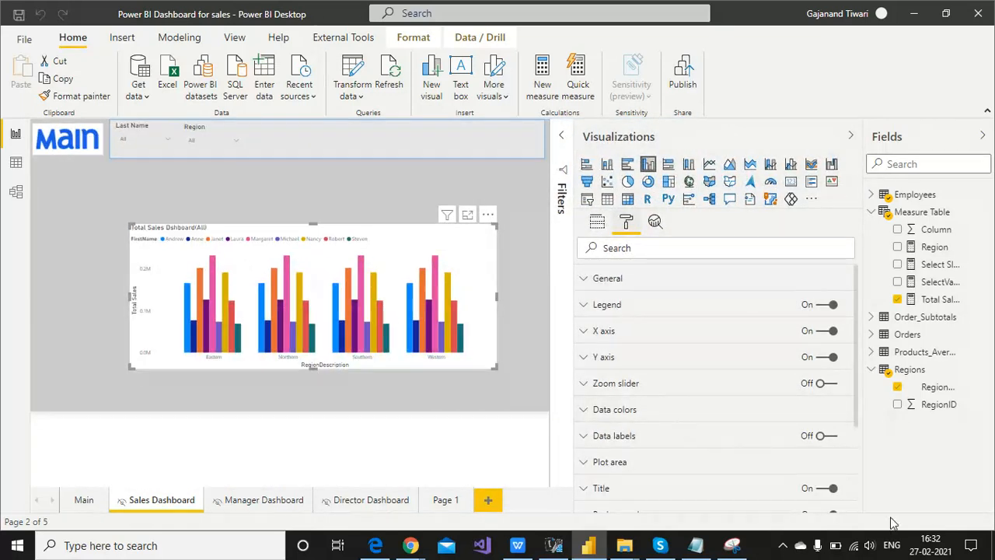
scroll(855, 422, "down", 1)
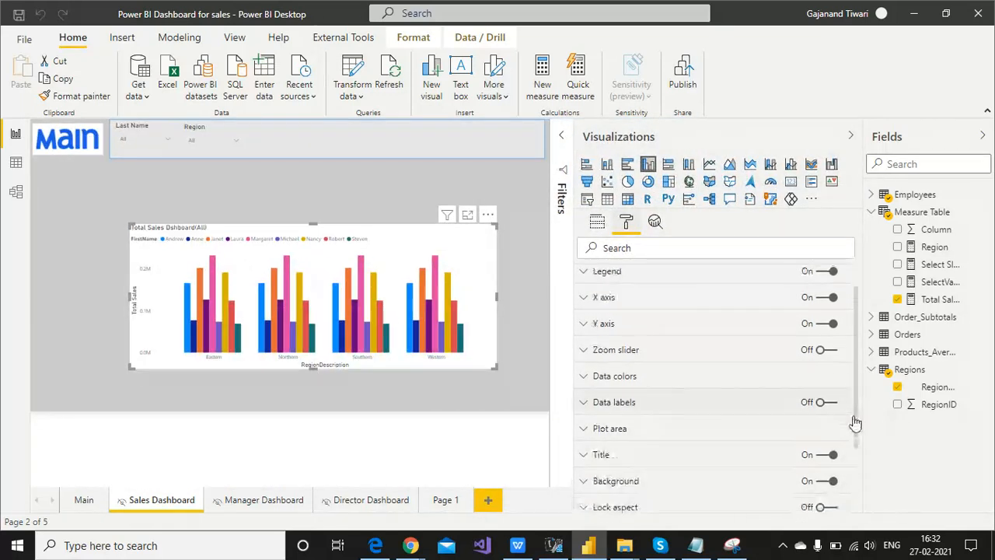
scroll(855, 422, "down", 1)
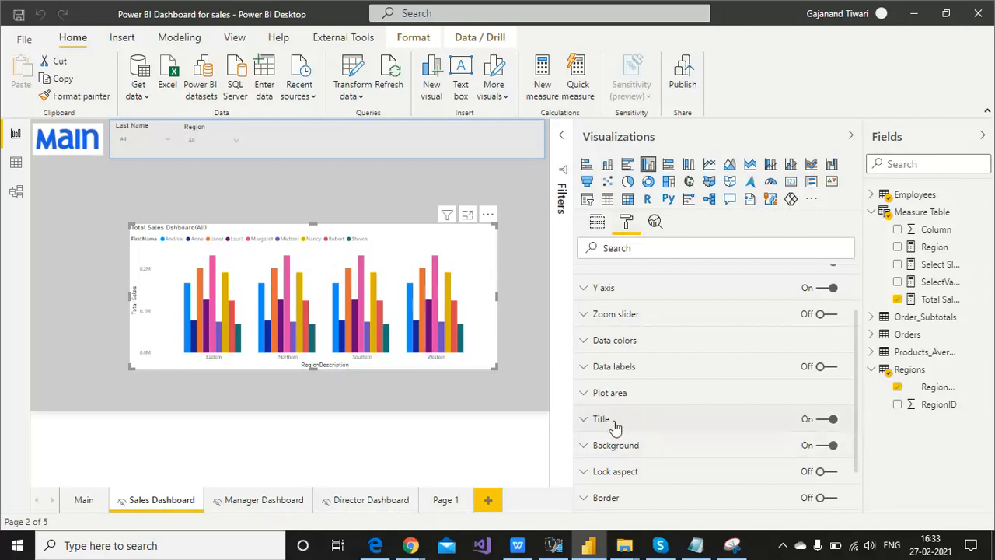
left_click(613, 423)
left_click(835, 462)
left_click(836, 463)
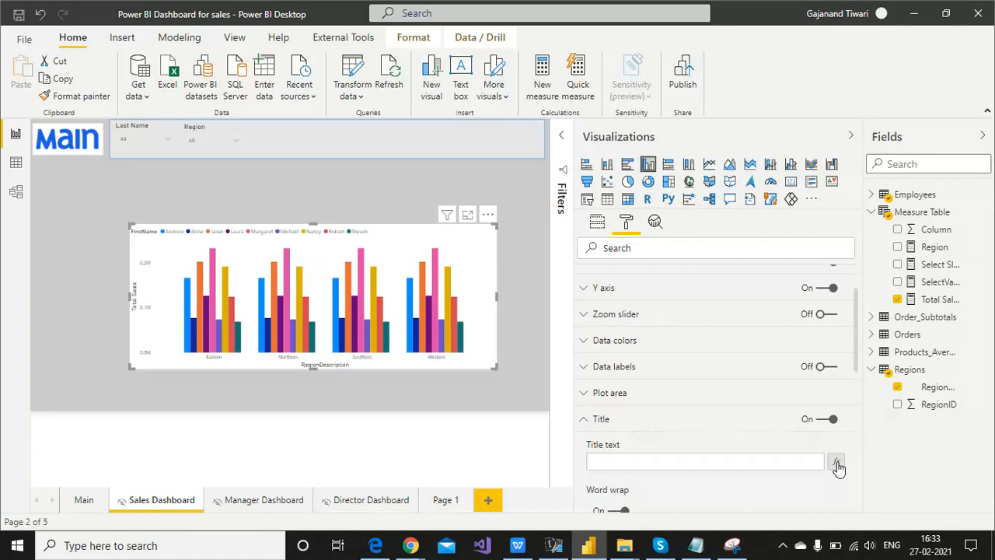
Base the chart's title text on the field value of the SelectValues measure in Measure Table.
left_click(837, 465)
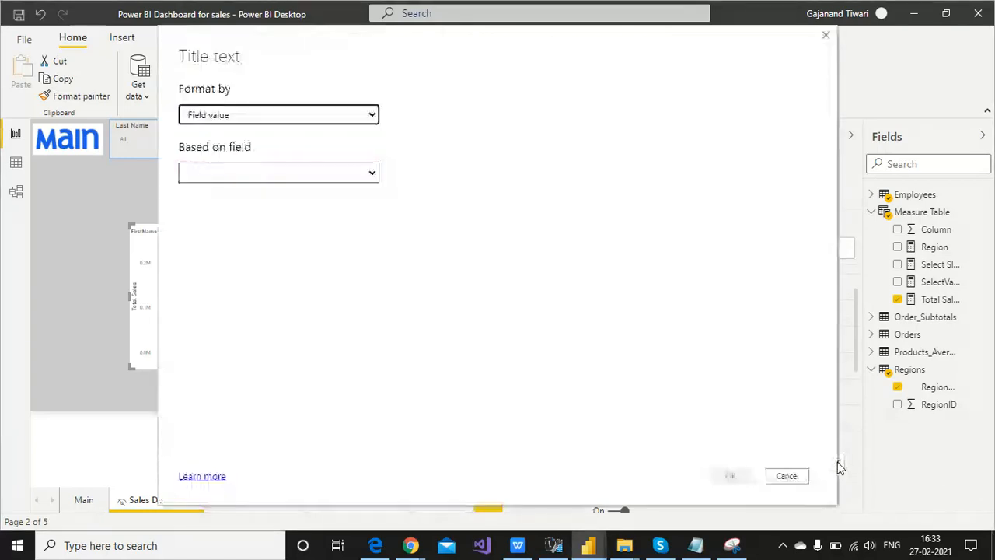
left_click(371, 172)
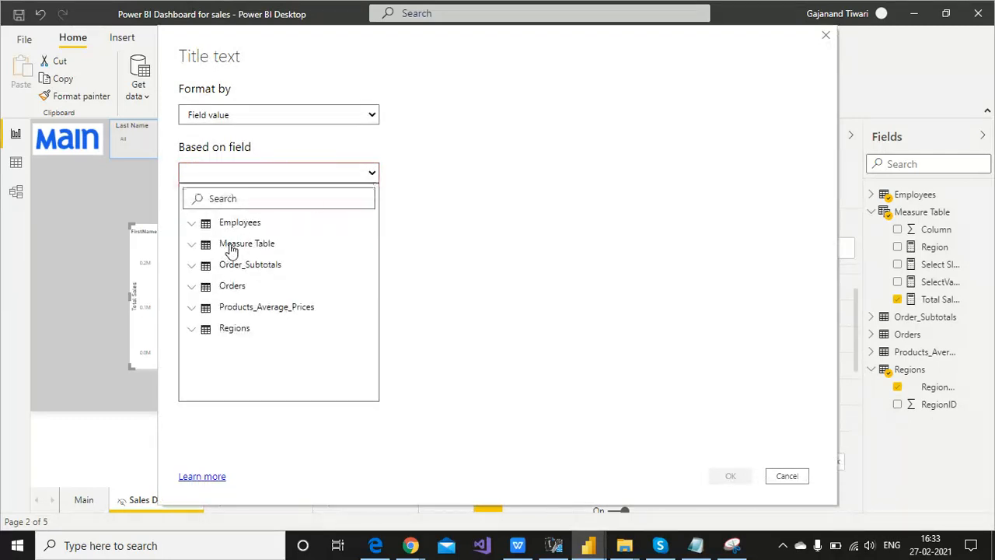
left_click(230, 245)
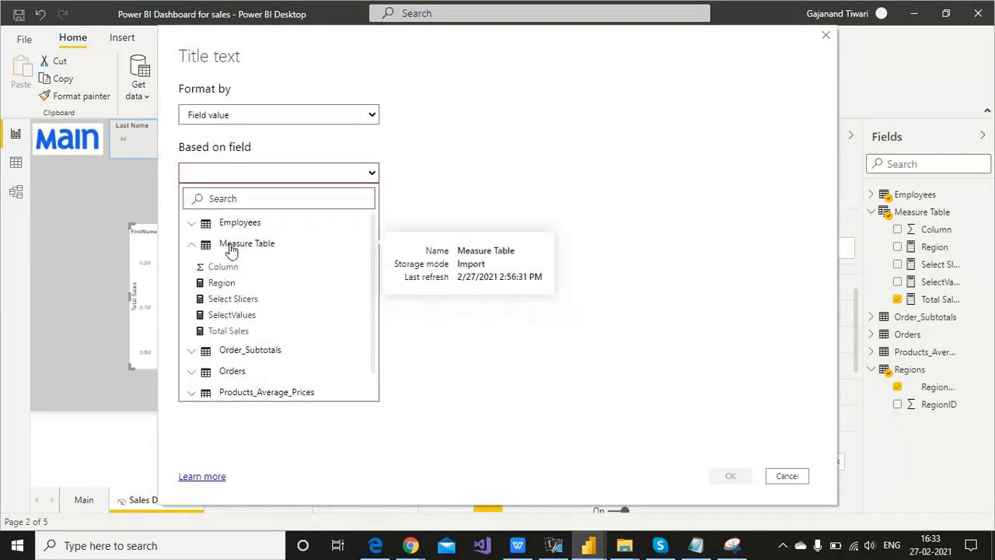
left_click(240, 314)
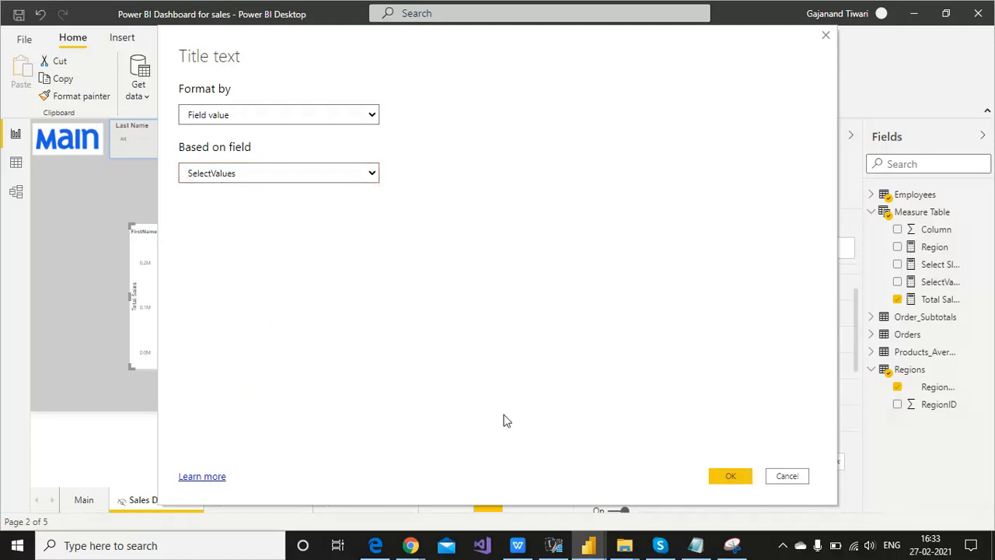
left_click(731, 476)
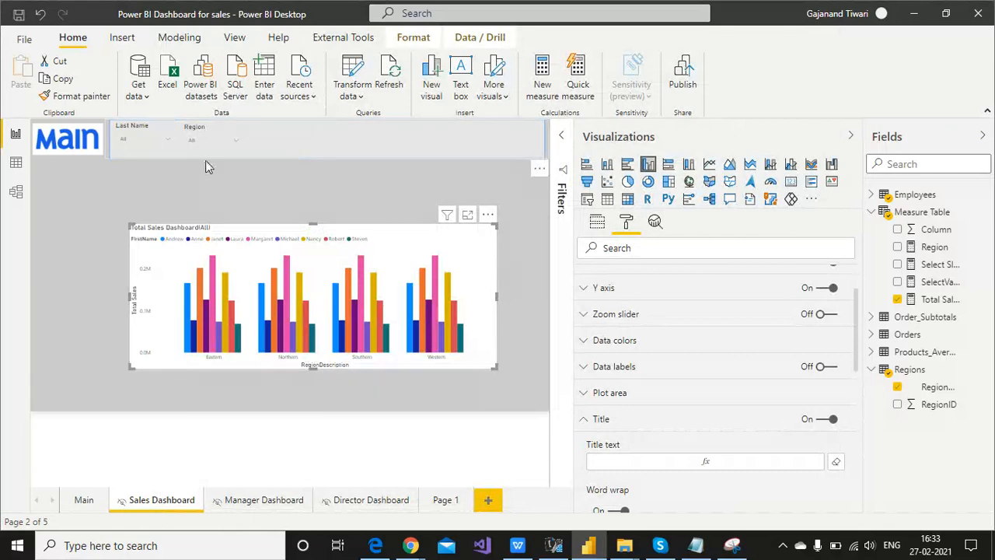
Filter the dashboard by only the fourth listed employee in the Last Name slicer to test the dynamic title.
left_click(166, 140)
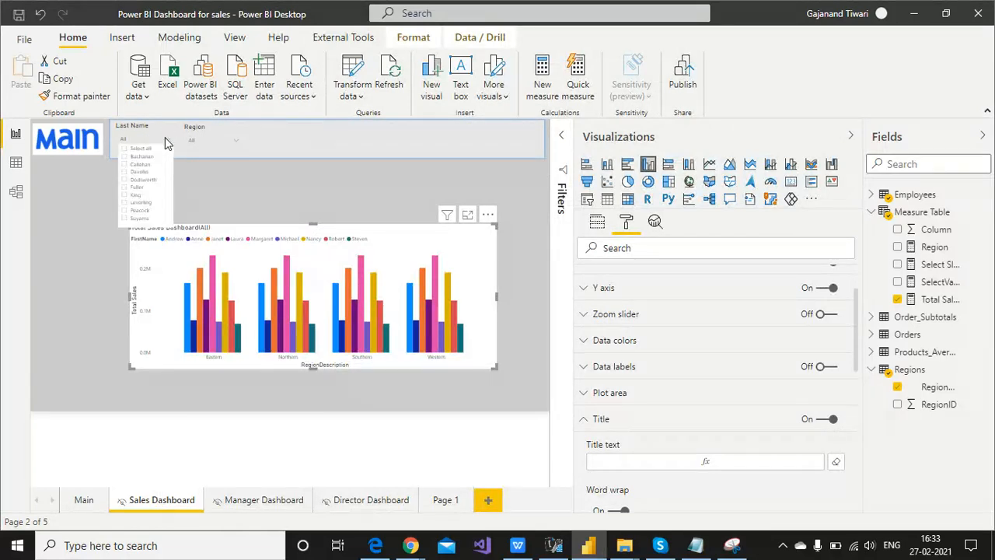
left_click(124, 179)
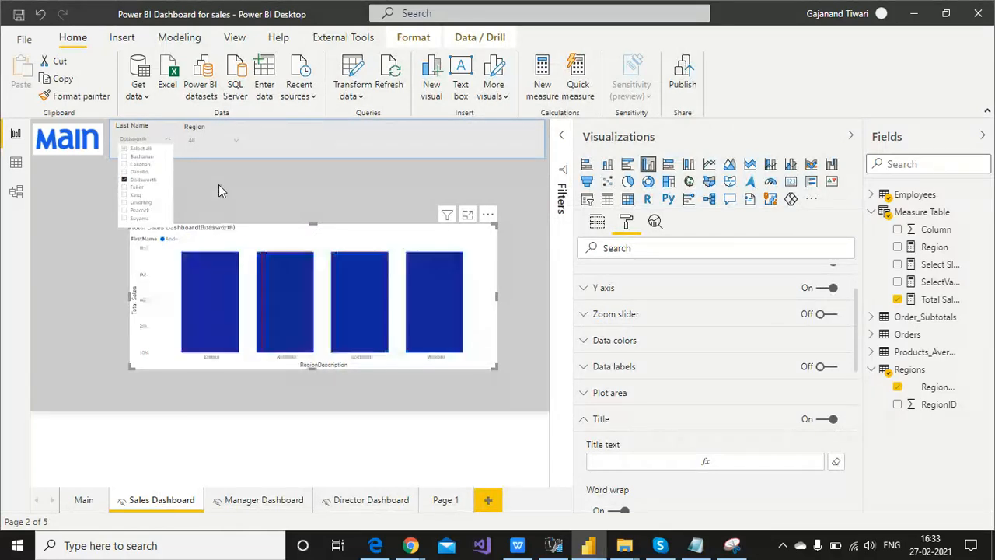
left_click(122, 192)
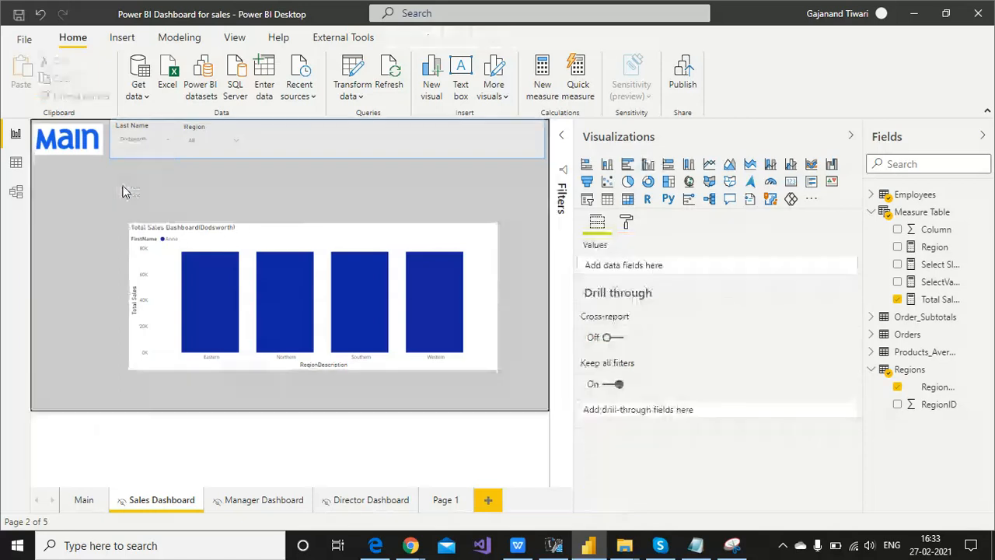
Add the fifth listed employee to the Last Name selection, check the chart title, and remove that employee again.
left_click(165, 143)
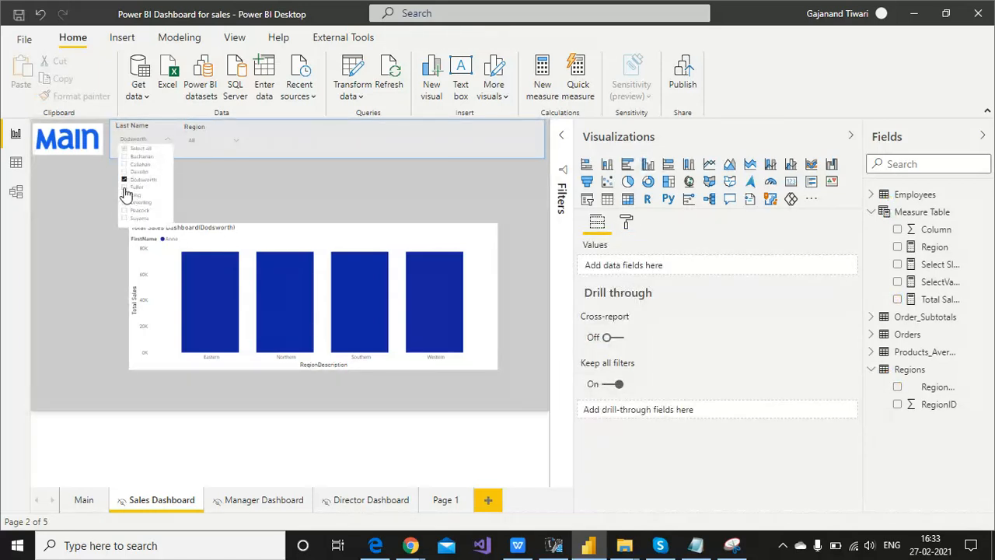
left_click(124, 189)
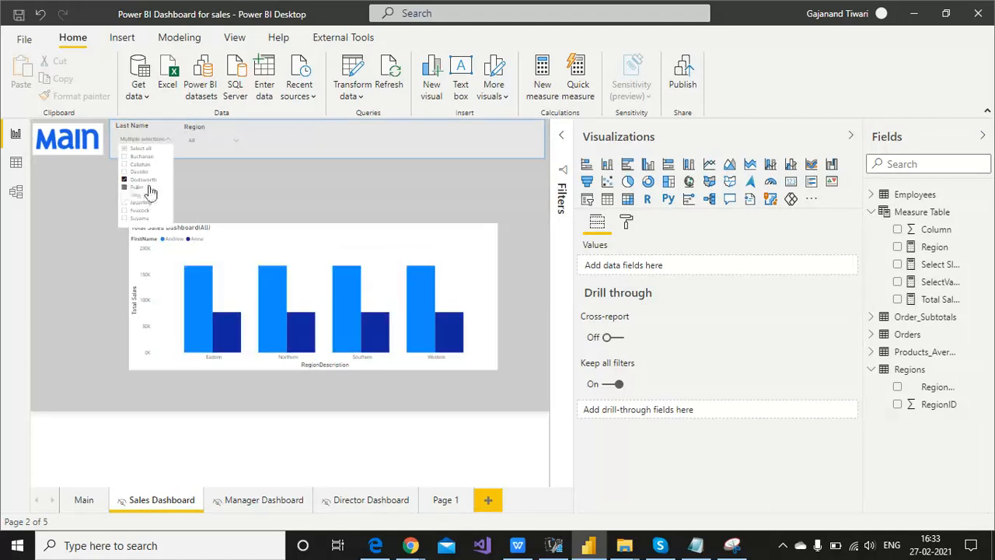
left_click(259, 183)
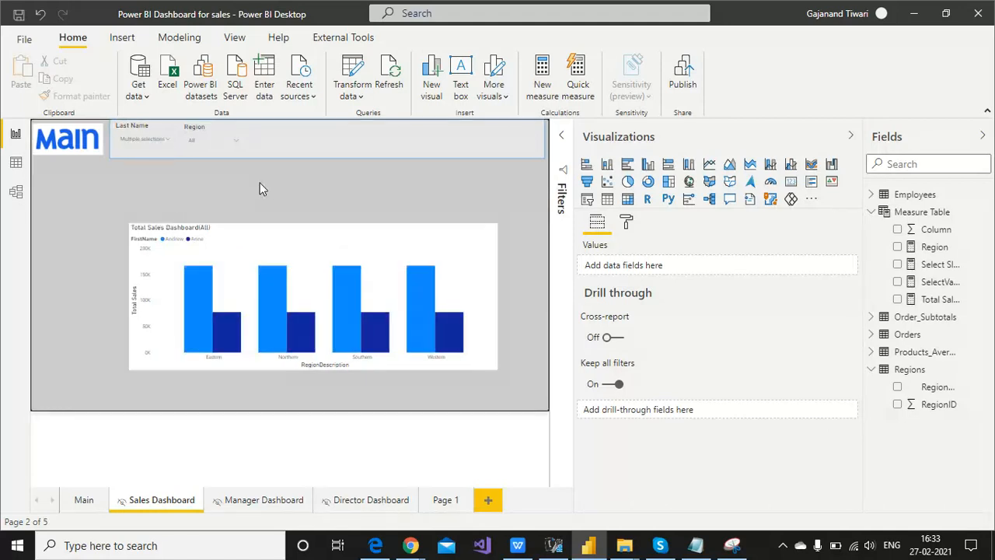
left_click(169, 140)
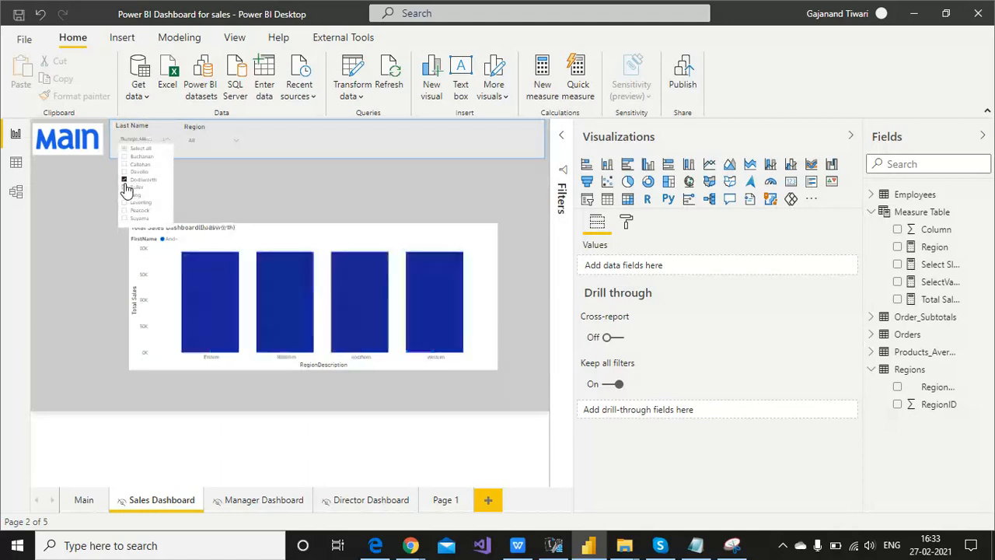
left_click(265, 182)
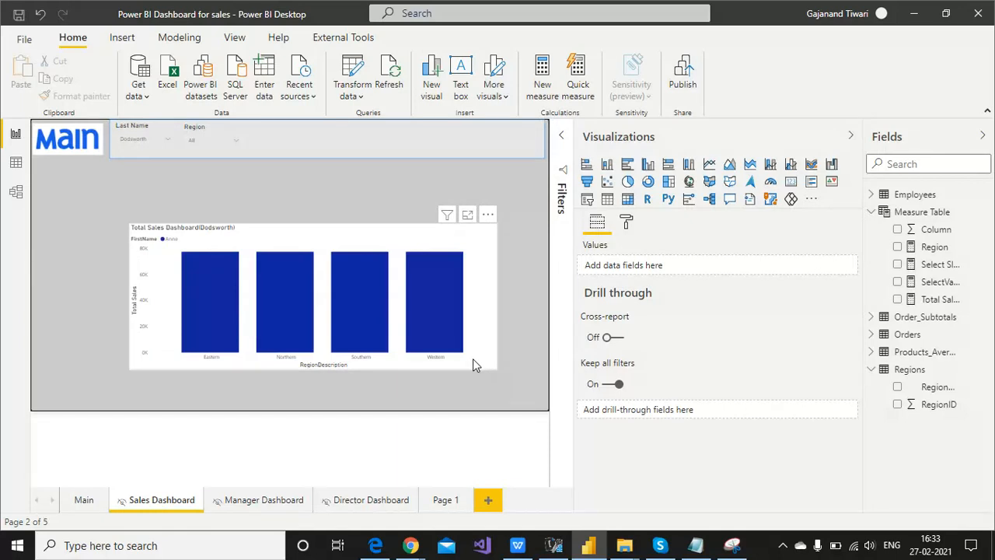
Select all employees in the Last Name slicer and close its list.
left_click(165, 142)
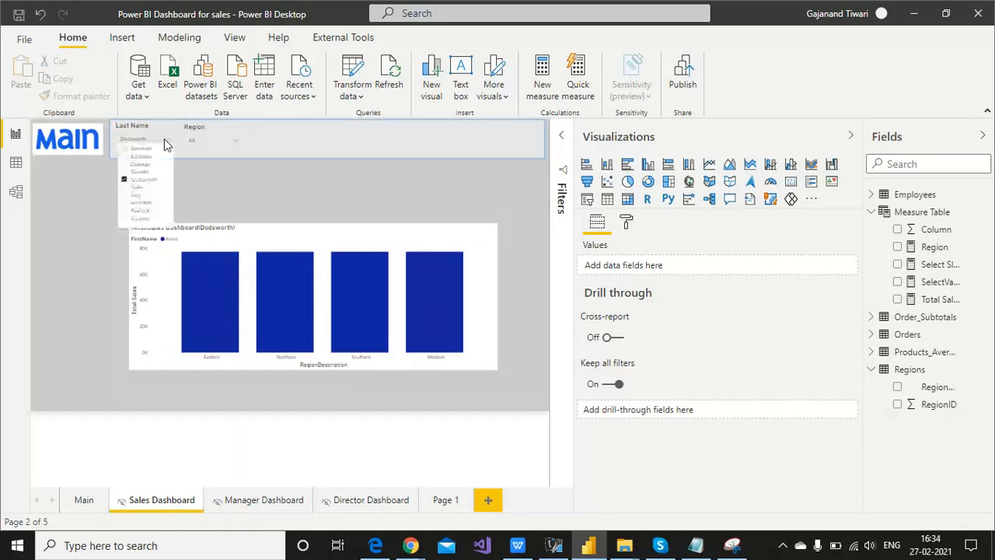
left_click(124, 150)
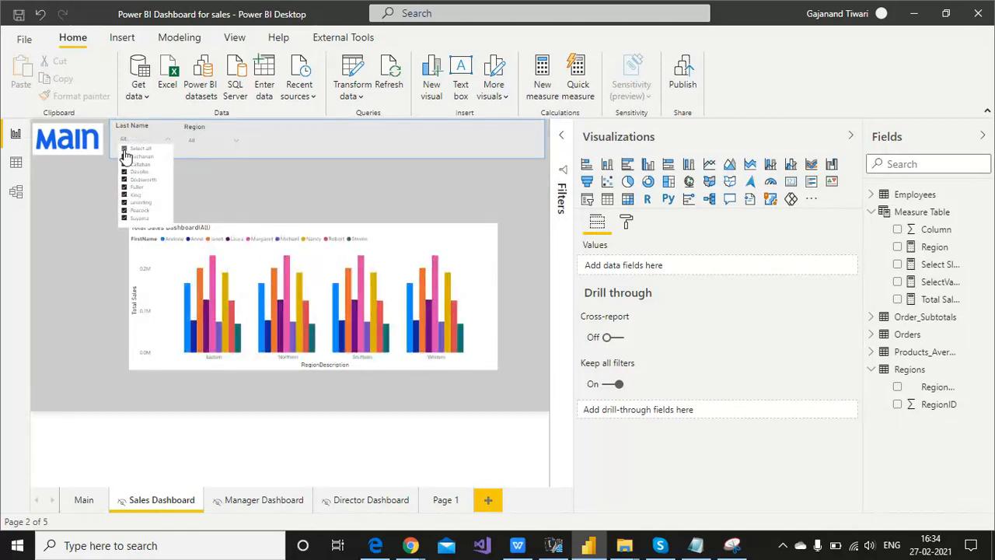
left_click(295, 190)
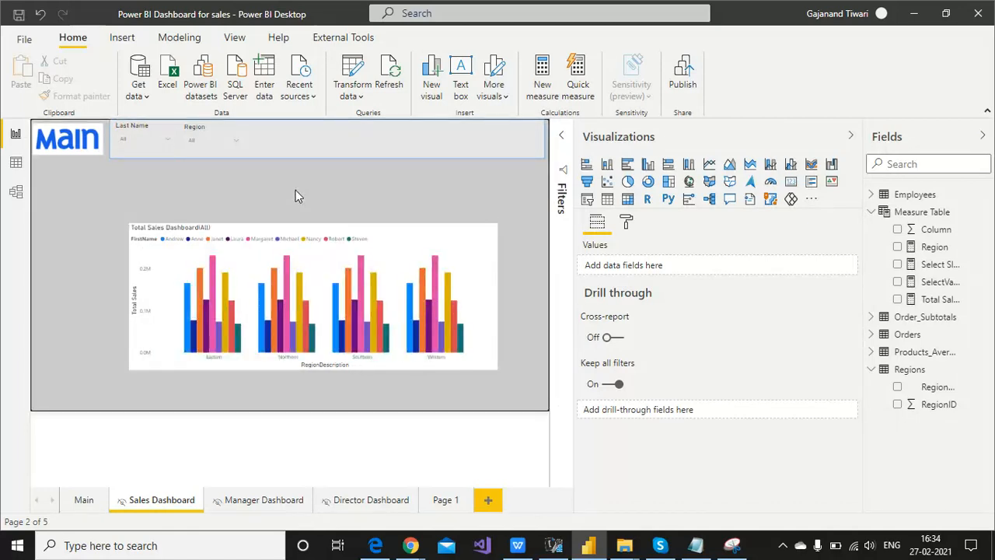
Collapse the Visualizations and Fields panes, and filter the enlarged dashboard by only the fourth listed employee in the Last Name slicer.
left_click(851, 138)
left_click(984, 139)
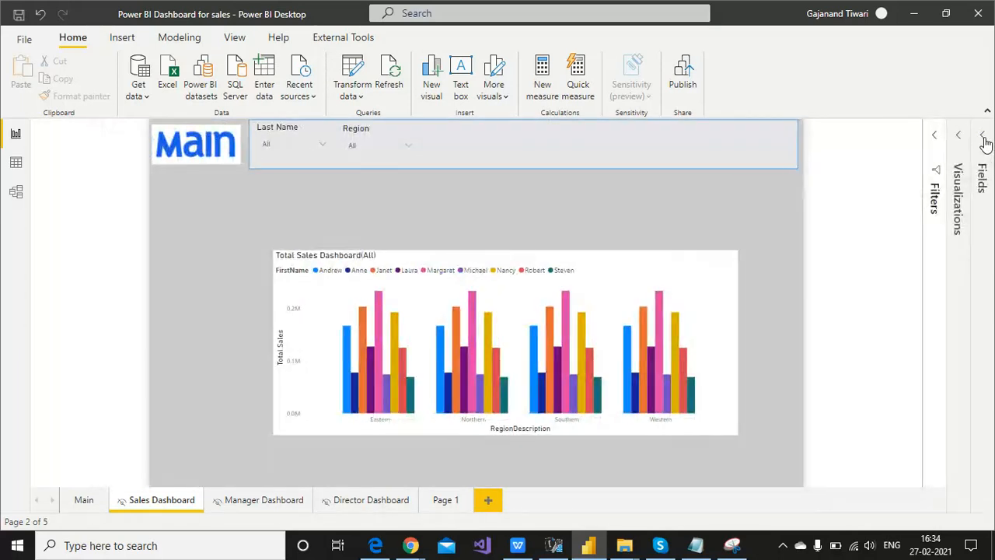
left_click(322, 145)
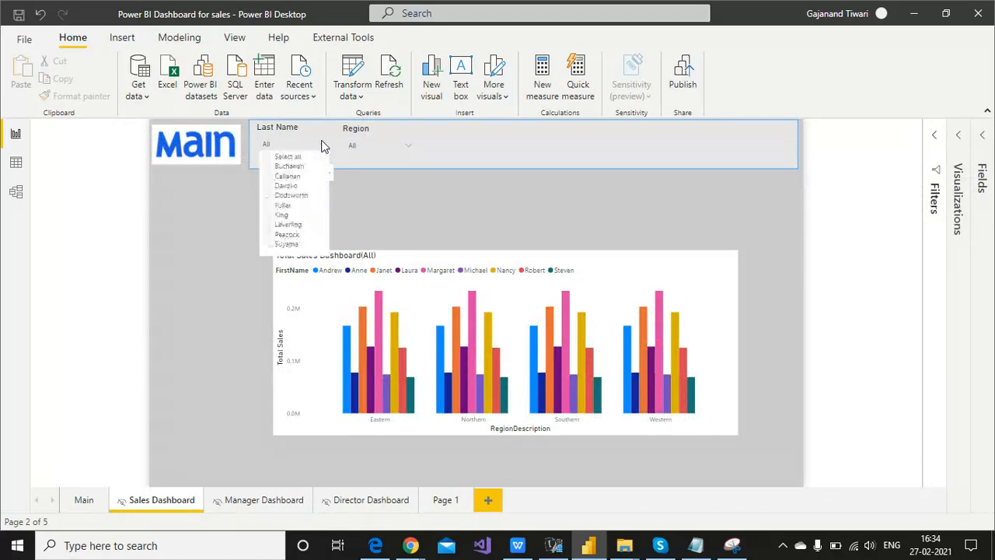
left_click(268, 195)
left_click(417, 213)
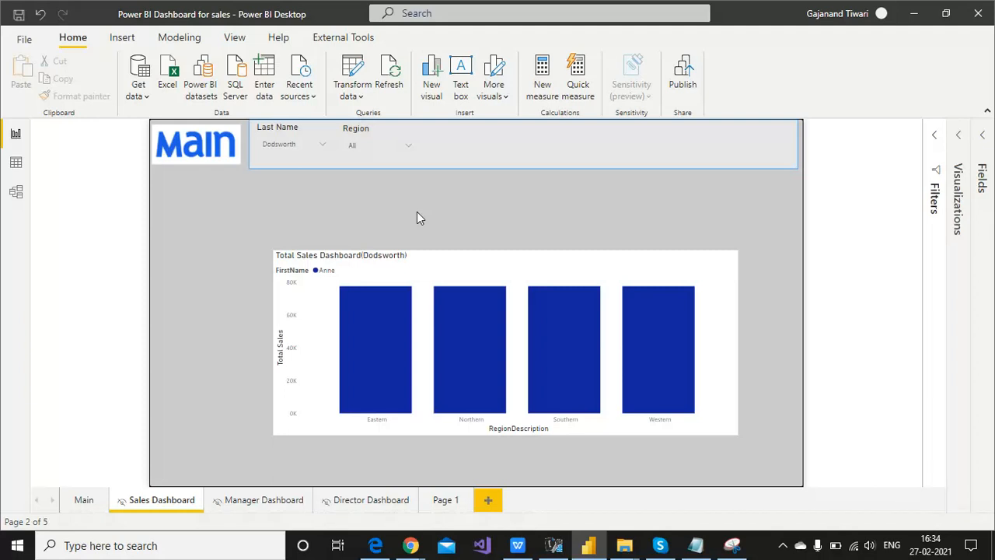
Save the report with the dynamic chart title and the current slicer selection.
left_click(19, 15)
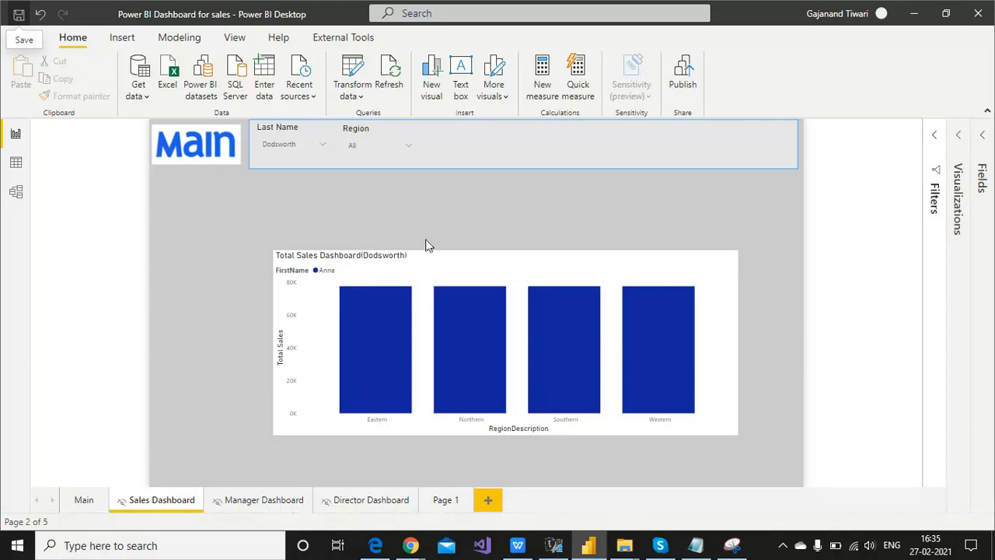
mouse_move(411, 548)
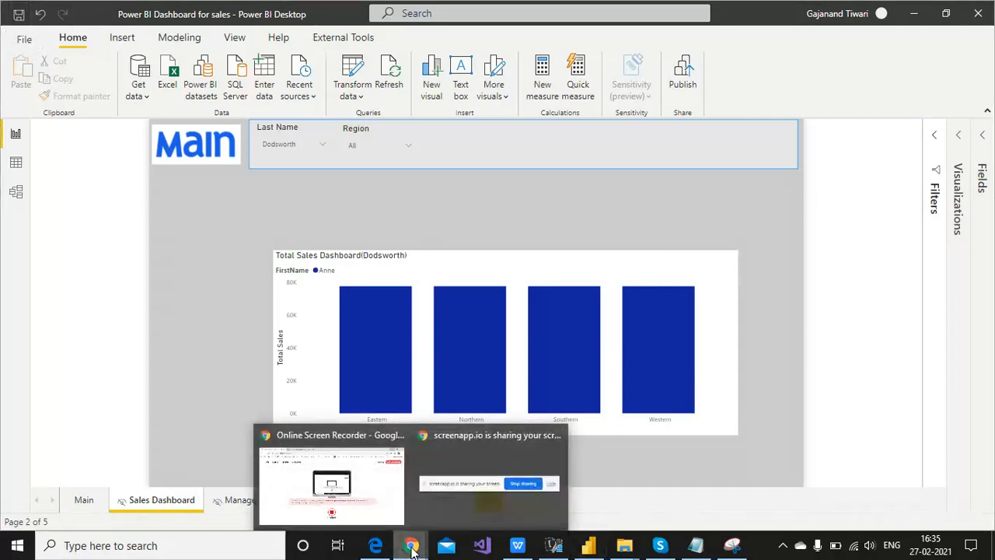
left_click(390, 475)
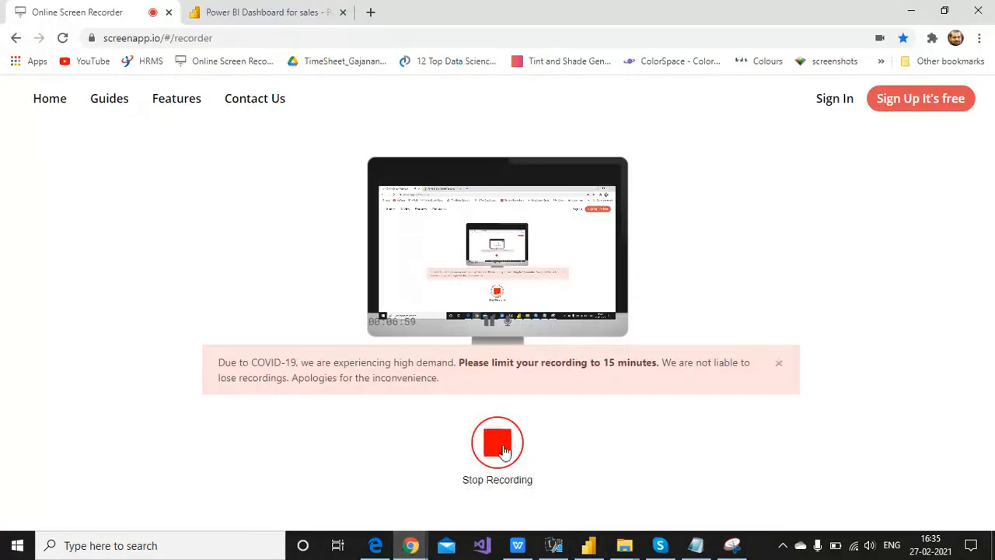